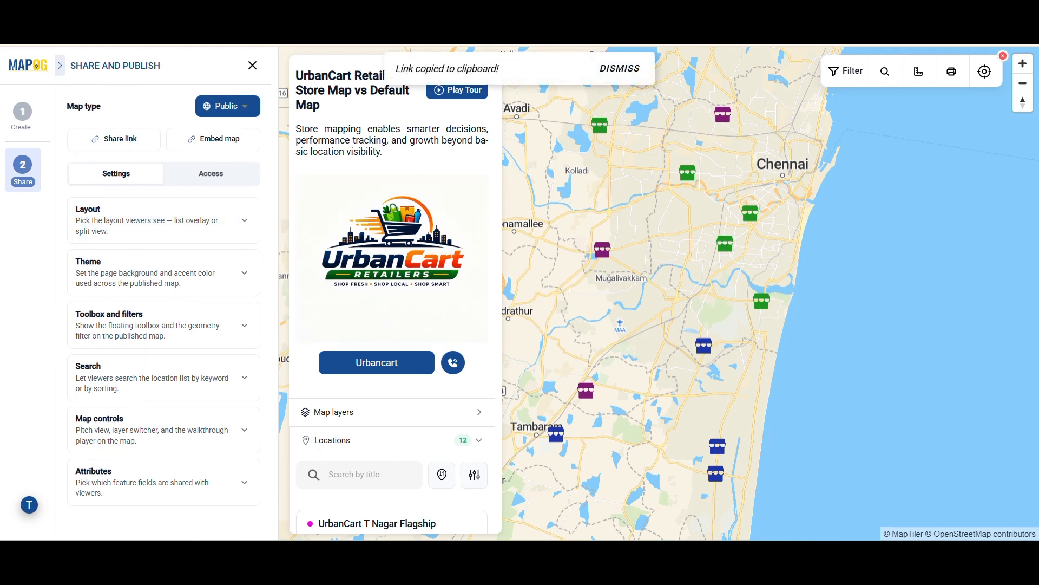
View the map's embed code, then close it and exit the Share and Publish panel
{"action": "left_click", "coordinate": [243, 139]}
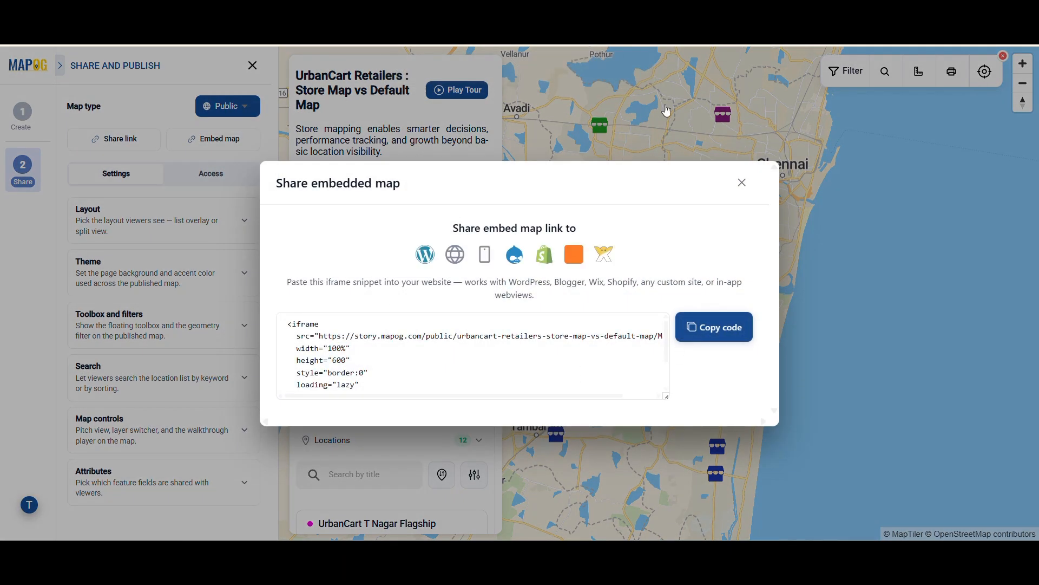
{"action": "left_click", "coordinate": [742, 191]}
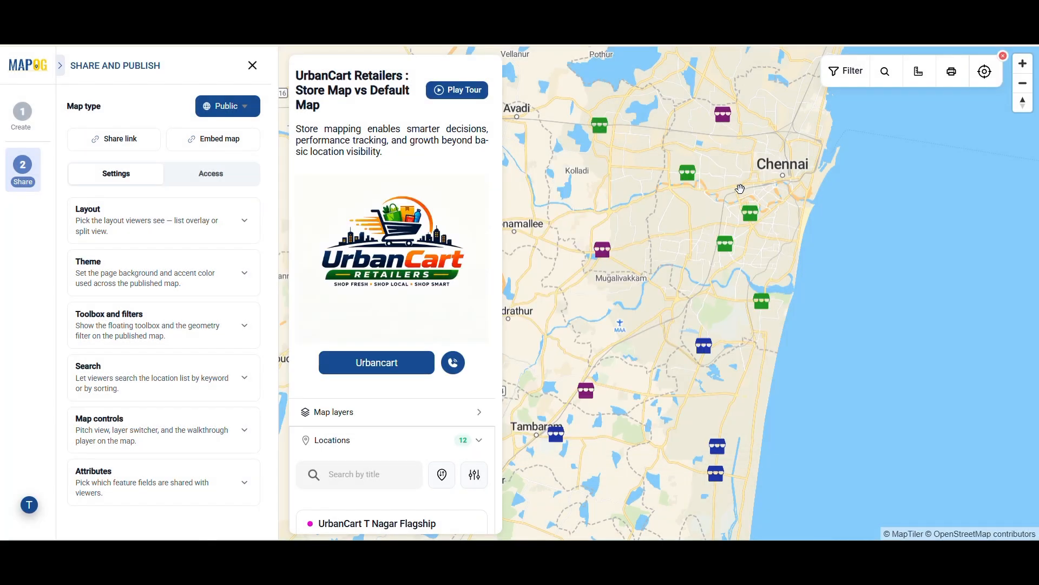
{"action": "left_click", "coordinate": [253, 69]}
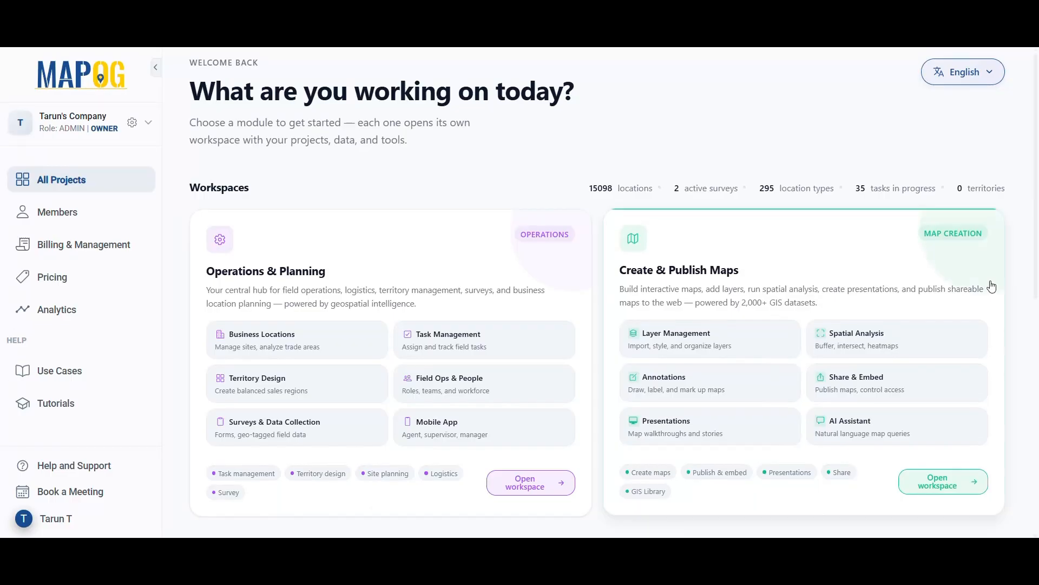
Go to Create & Publish Maps and open the UrbanCart Retailers store map
{"action": "left_click", "coordinate": [987, 286]}
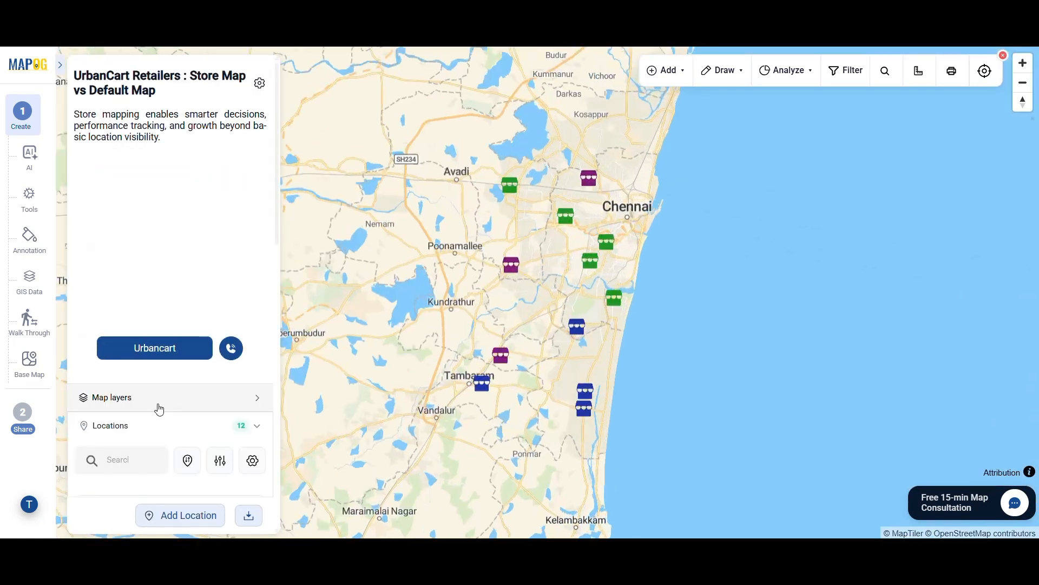
Open the Share and Publish settings and keep the Map type as Private
{"action": "left_click", "coordinate": [23, 421]}
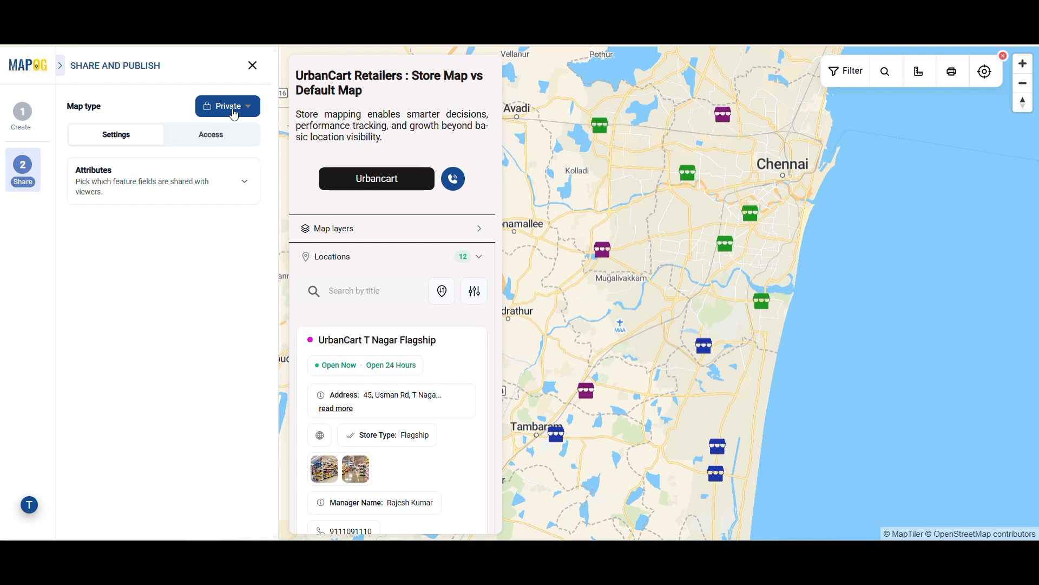
{"action": "left_click", "coordinate": [235, 114]}
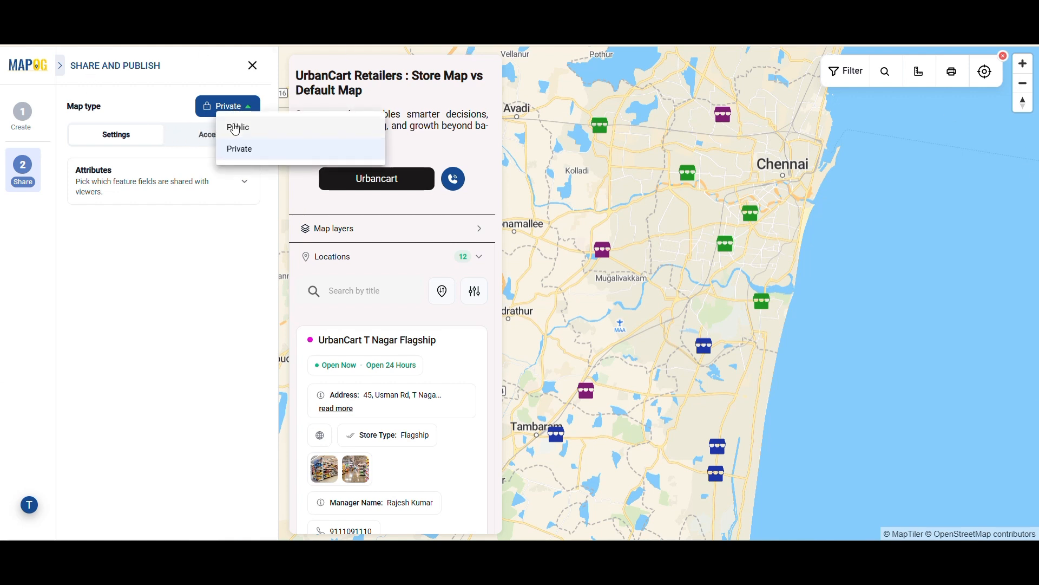
{"action": "left_click", "coordinate": [252, 151]}
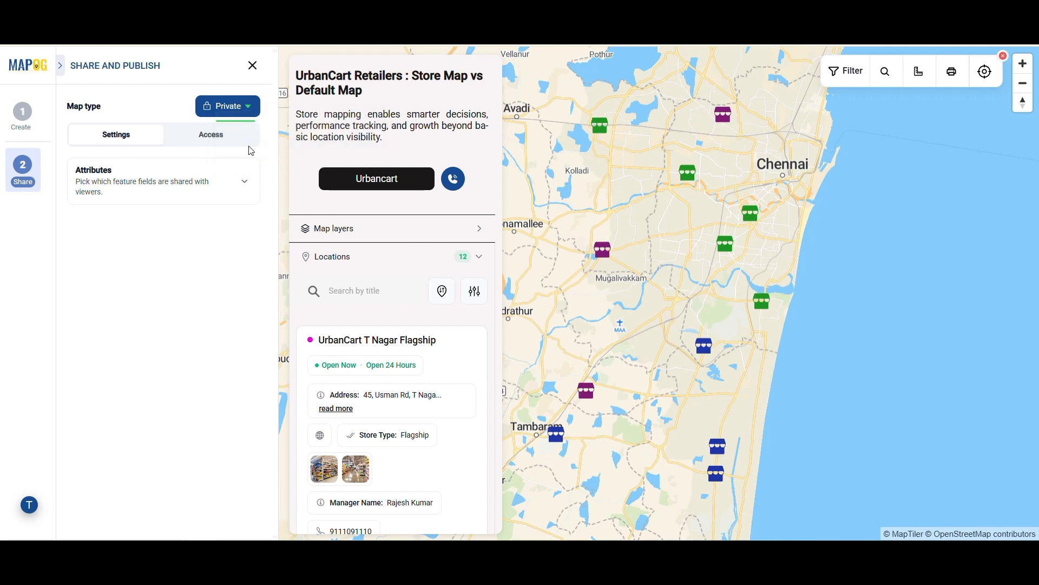
Share Phone number instead of website for the Urbancart Retail store layer
{"action": "left_click", "coordinate": [202, 185]}
{"action": "left_click", "coordinate": [200, 219]}
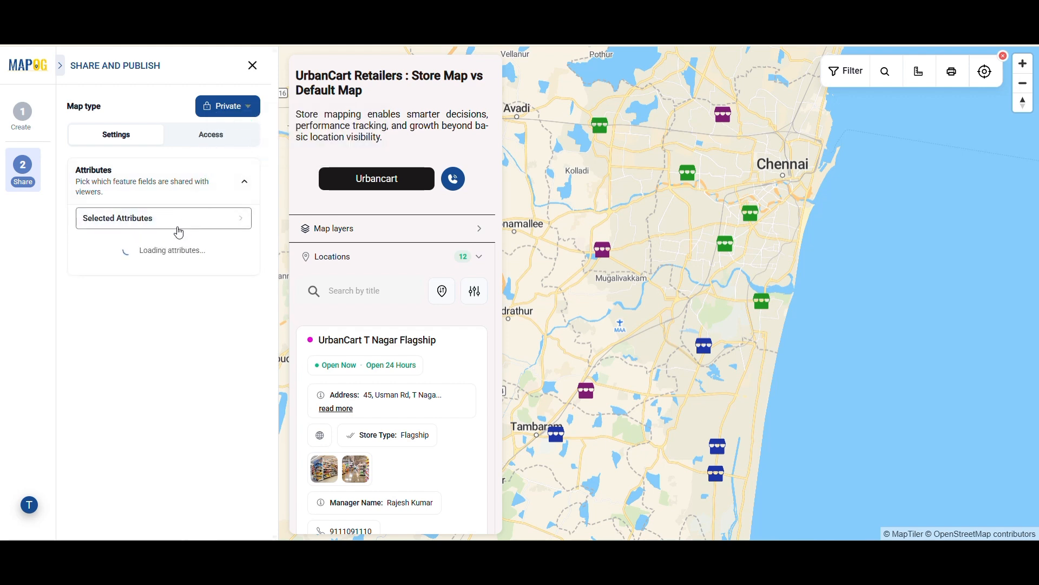
{"action": "left_click", "coordinate": [118, 257]}
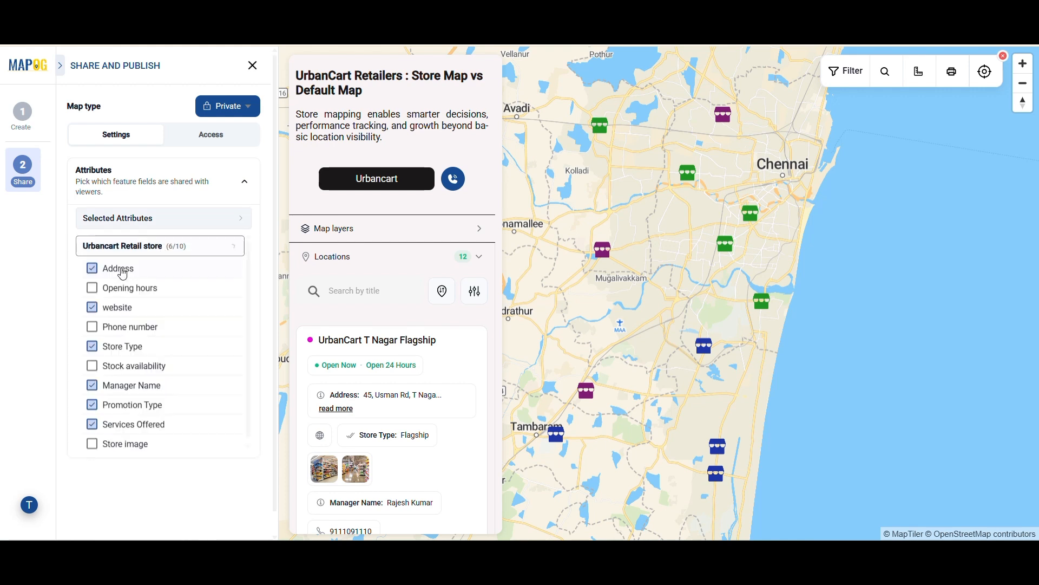
{"action": "left_click", "coordinate": [111, 306]}
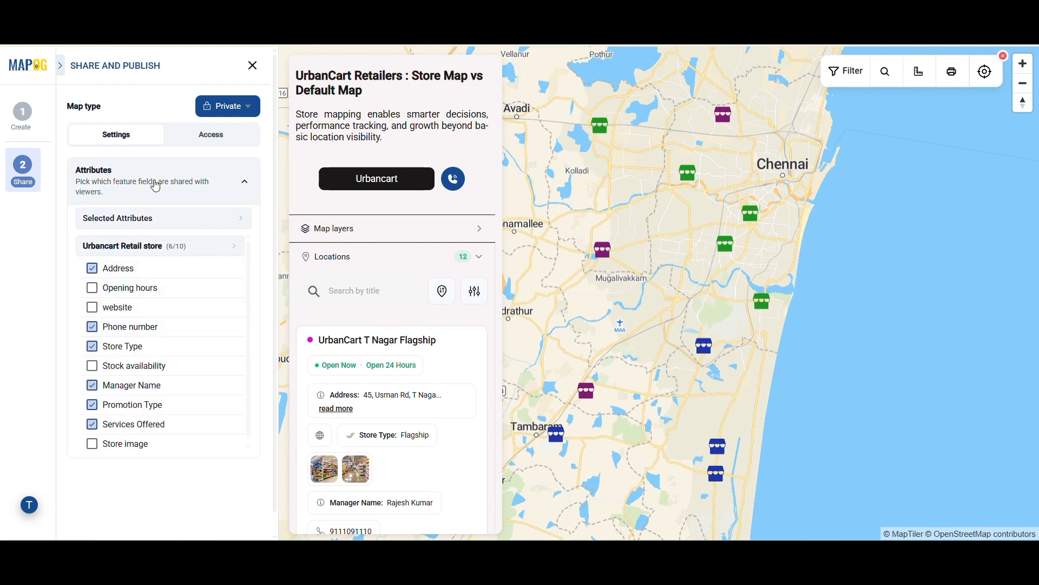
{"action": "left_click", "coordinate": [169, 165]}
From the Access tab, start adding a new workspace member
{"action": "left_click", "coordinate": [212, 137]}
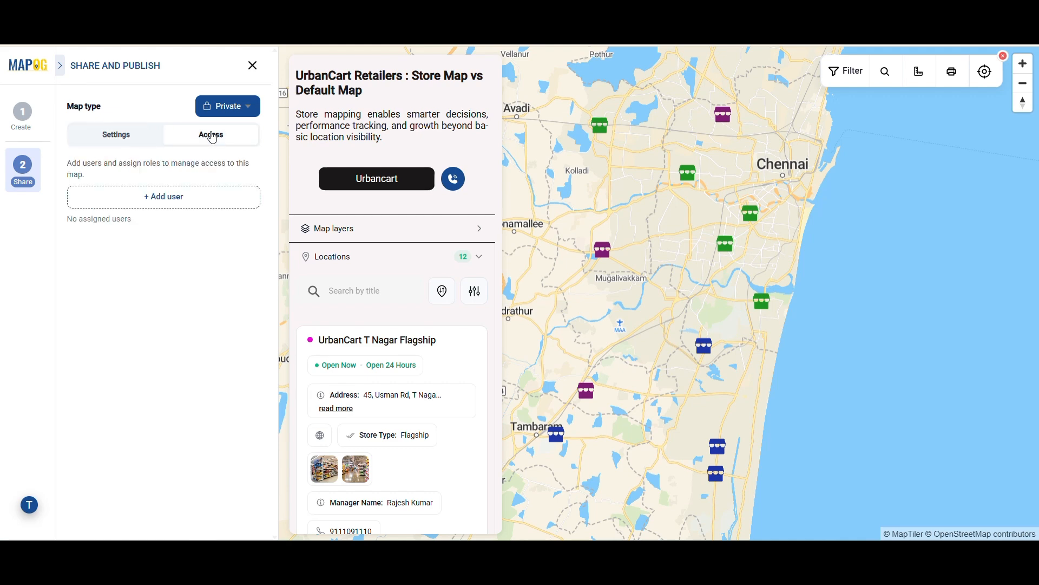
{"action": "left_click", "coordinate": [194, 205]}
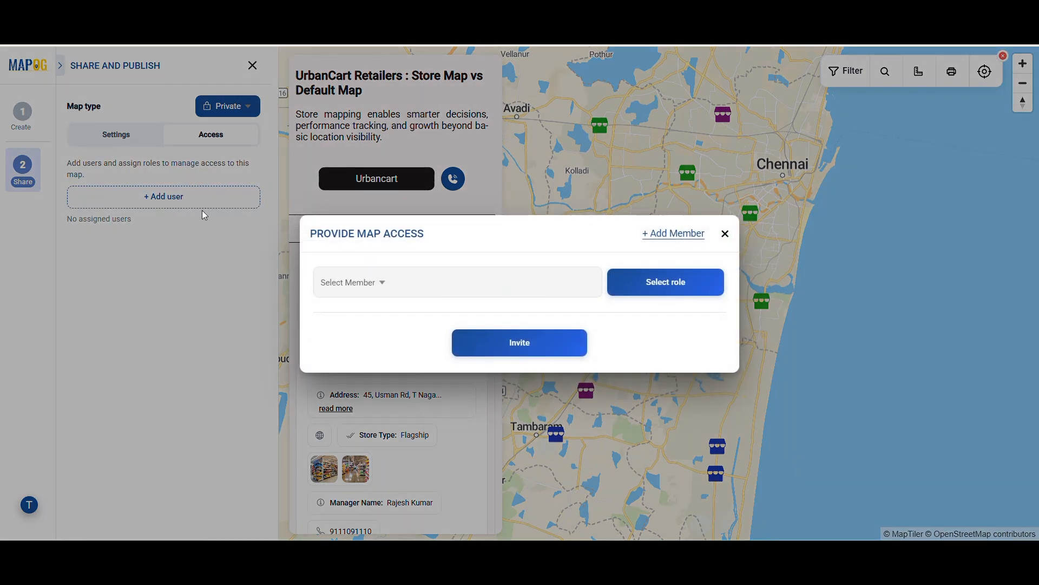
{"action": "left_click", "coordinate": [671, 234]}
Enter the new member's e-mail, correcting a typo, assign the Admin role and send the invite
{"action": "left_click", "coordinate": [388, 266]}
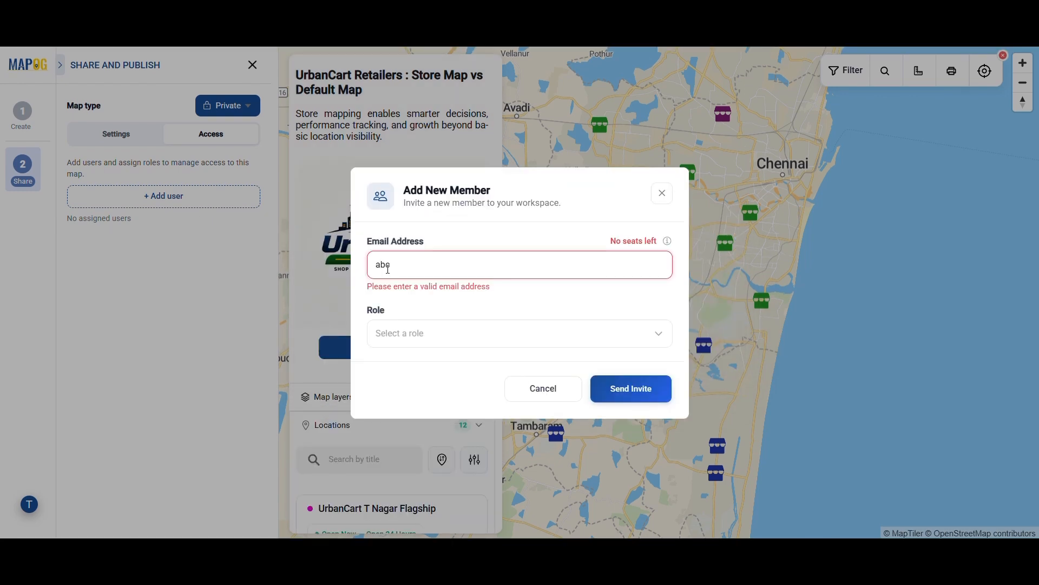
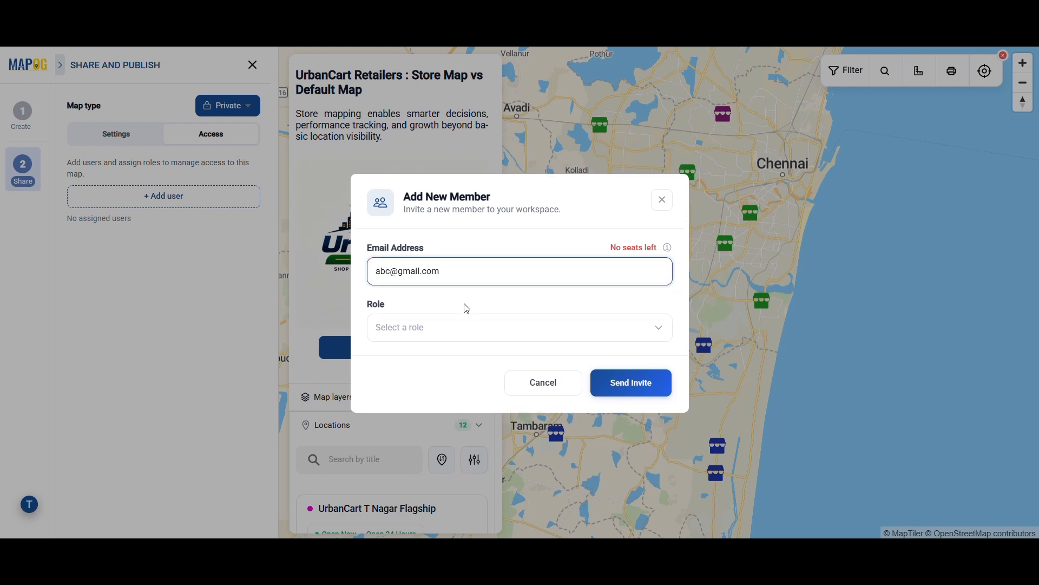
{"action": "left_click", "coordinate": [390, 331]}
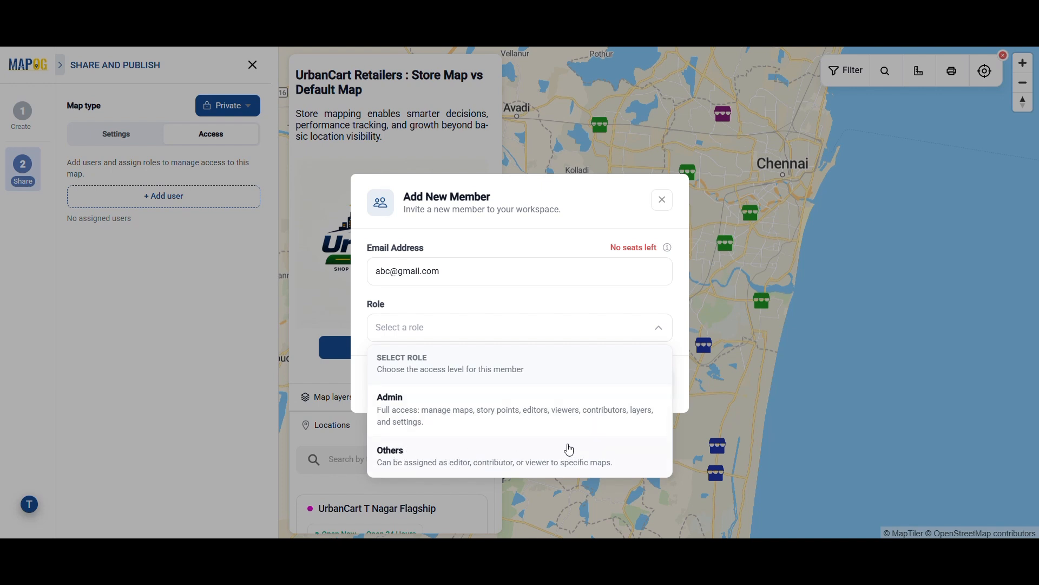
{"action": "left_click", "coordinate": [548, 423]}
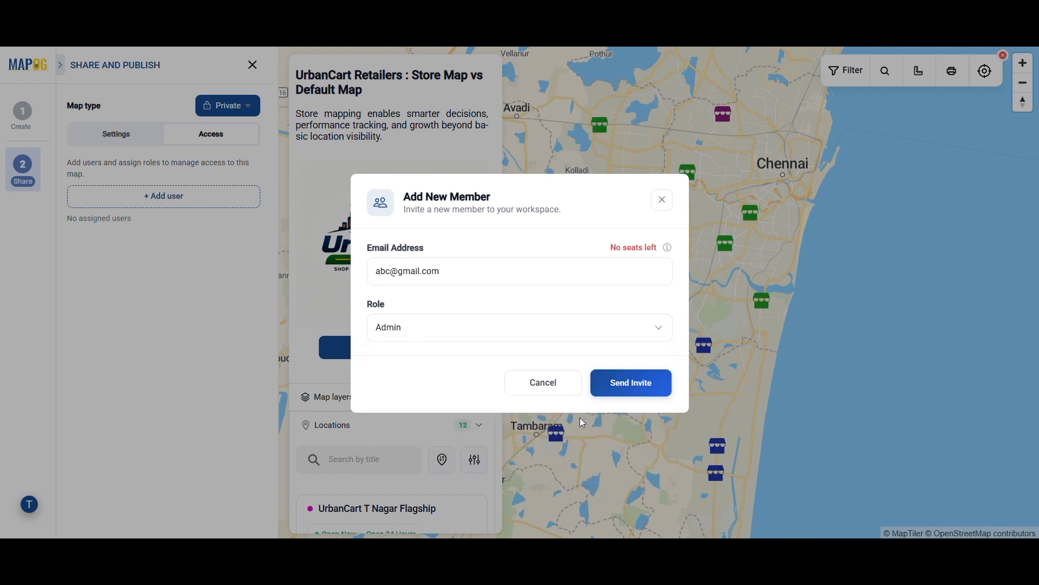
{"action": "left_click", "coordinate": [639, 387]}
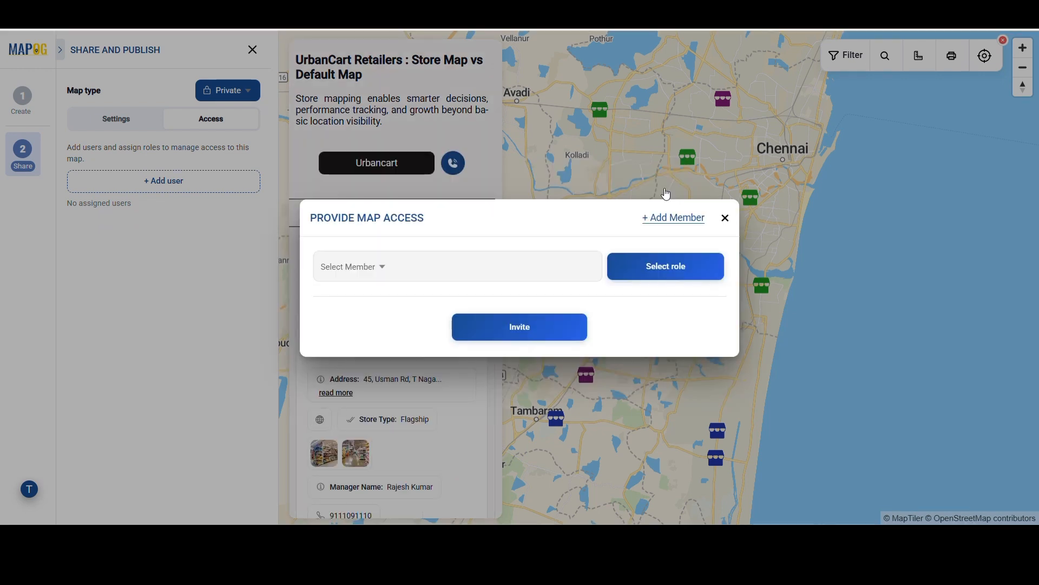
Select four workspace members, give them the Editor role and send the invitations
{"action": "left_click", "coordinate": [356, 269]}
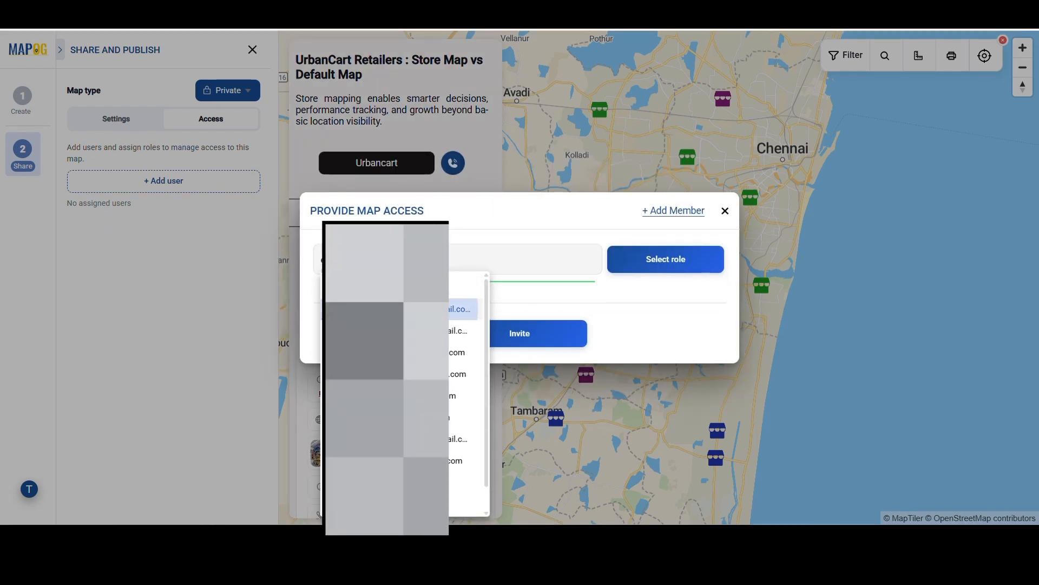
{"action": "left_click", "coordinate": [460, 309]}
{"action": "left_click", "coordinate": [458, 330]}
{"action": "left_click", "coordinate": [456, 352]}
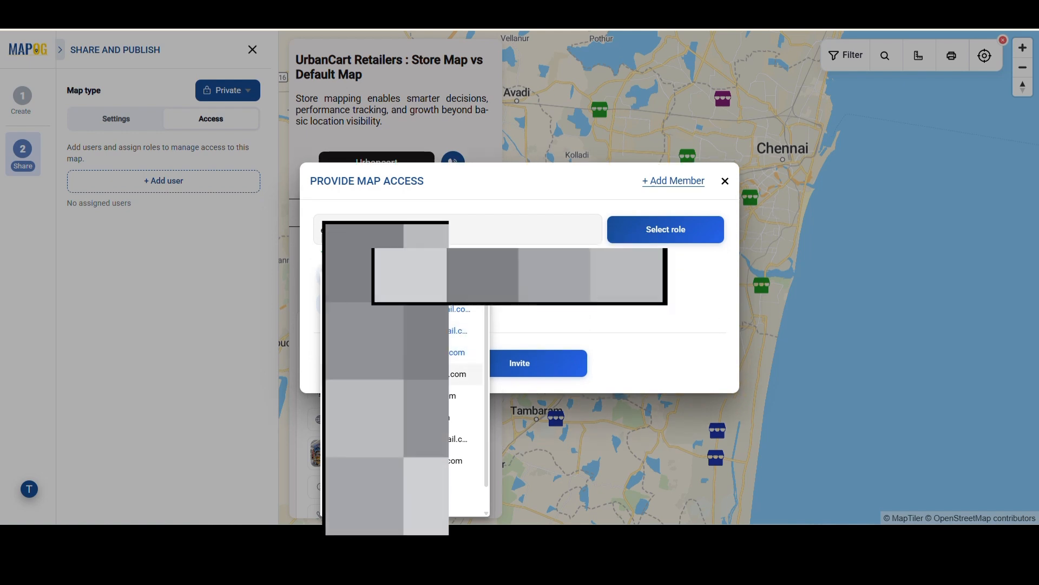
{"action": "left_click", "coordinate": [458, 374]}
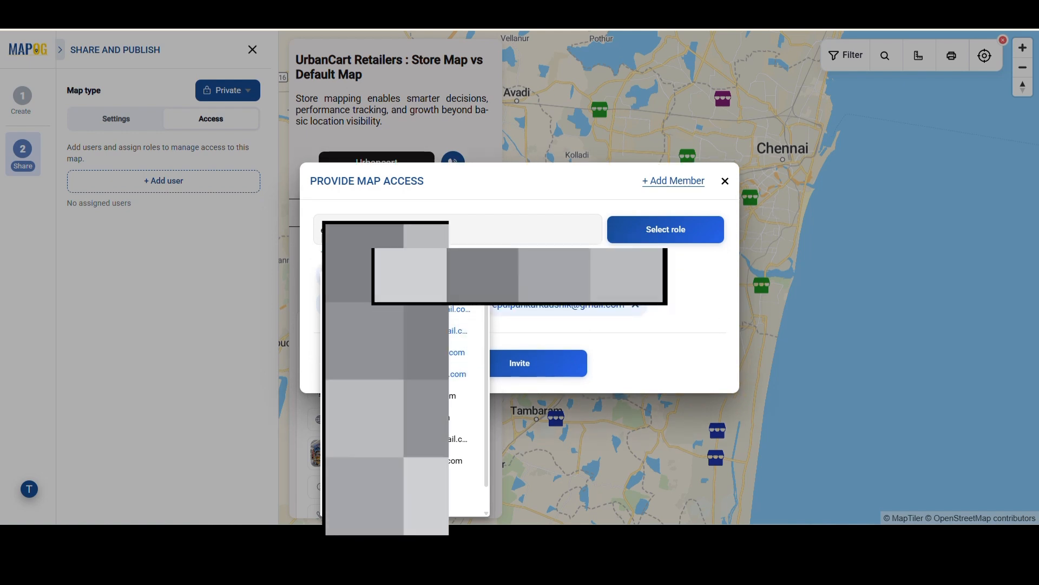
{"action": "left_click", "coordinate": [689, 295]}
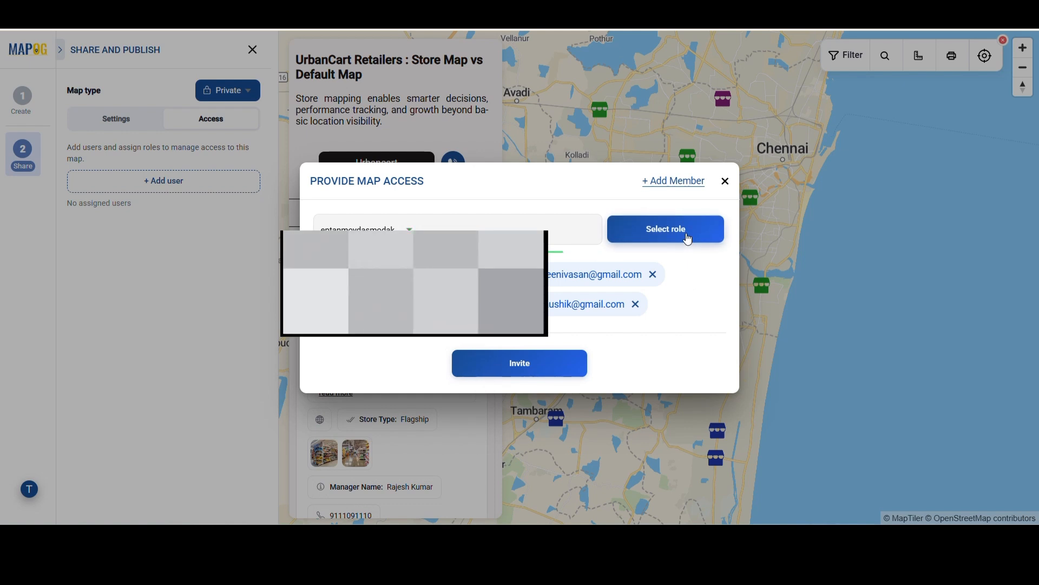
{"action": "left_click", "coordinate": [688, 239]}
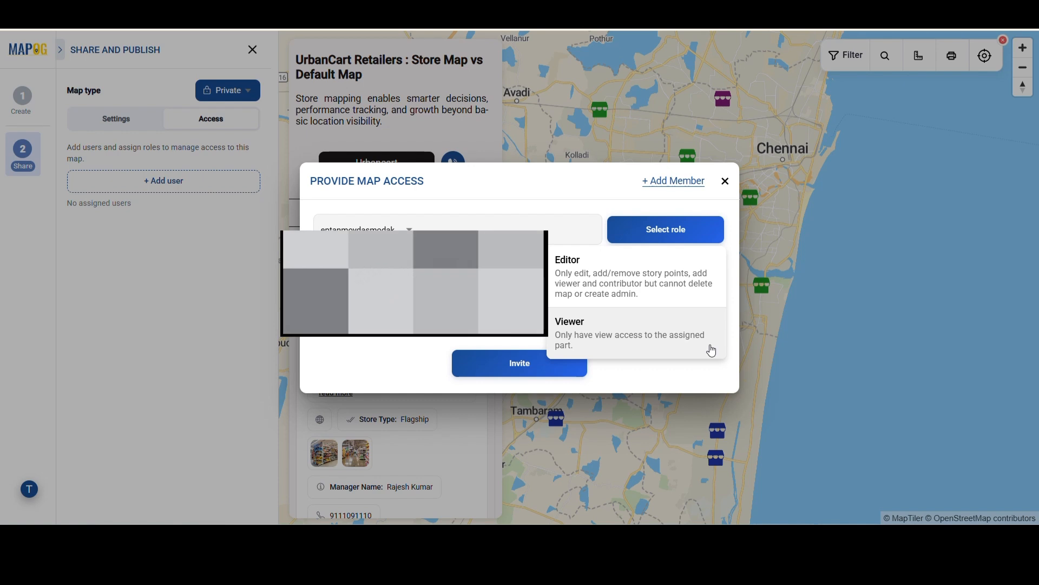
{"action": "left_click", "coordinate": [635, 312]}
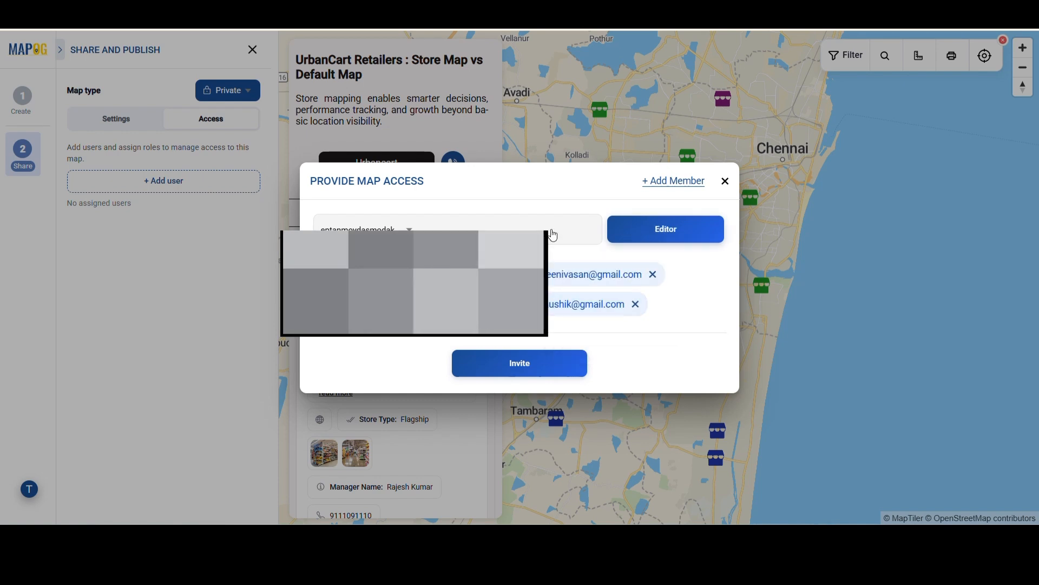
{"action": "left_click", "coordinate": [521, 370]}
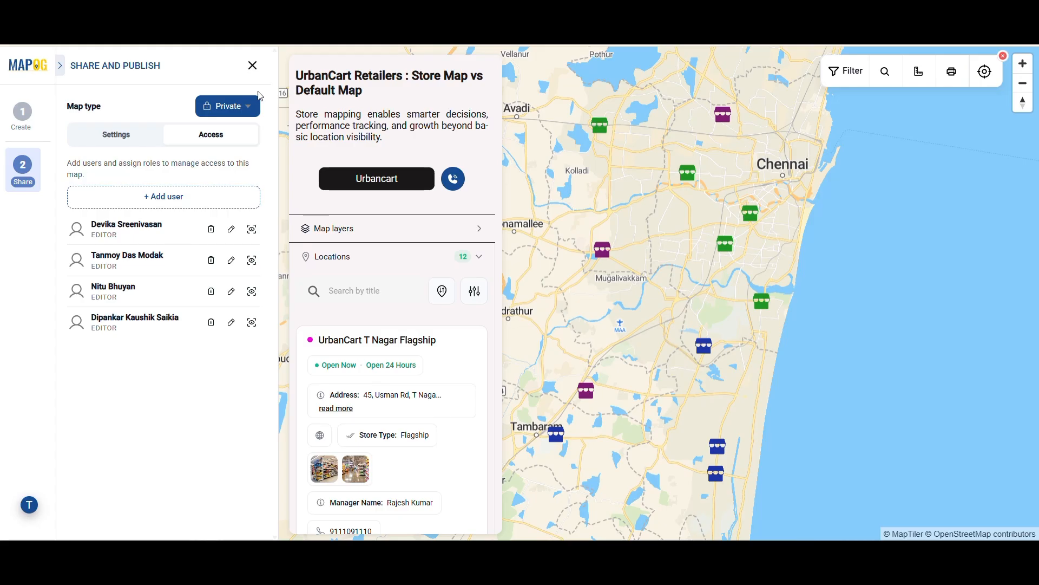
Switch the Map type to Public and show the Layout options under Settings
{"action": "left_click", "coordinate": [255, 103]}
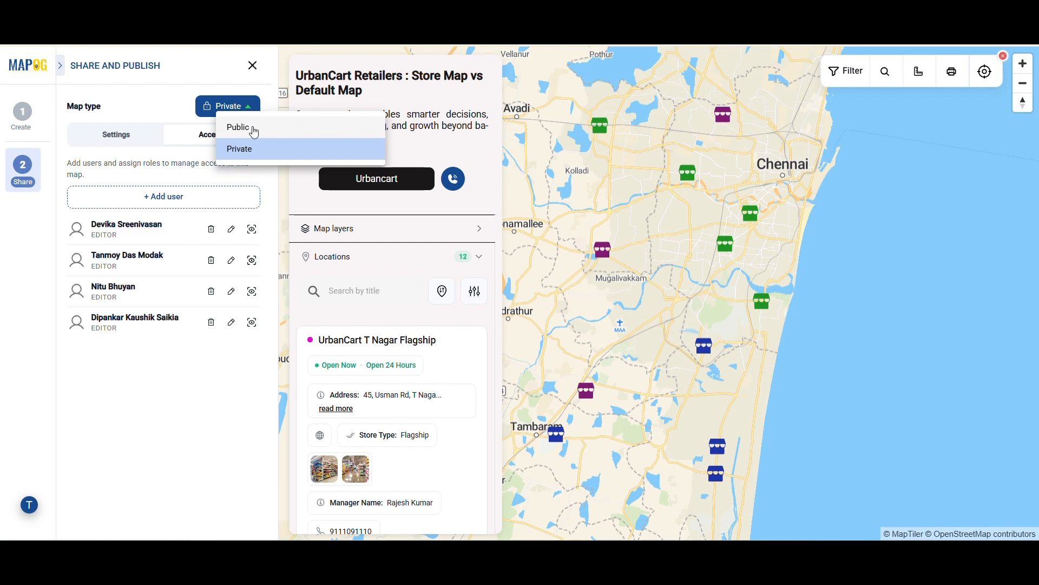
{"action": "left_click", "coordinate": [254, 129]}
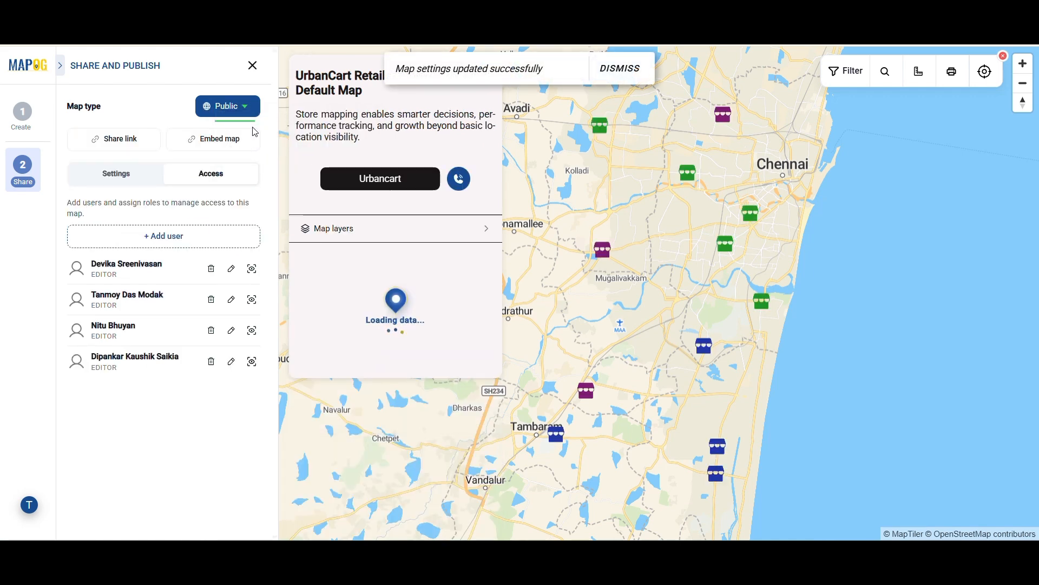
{"action": "left_click", "coordinate": [111, 177]}
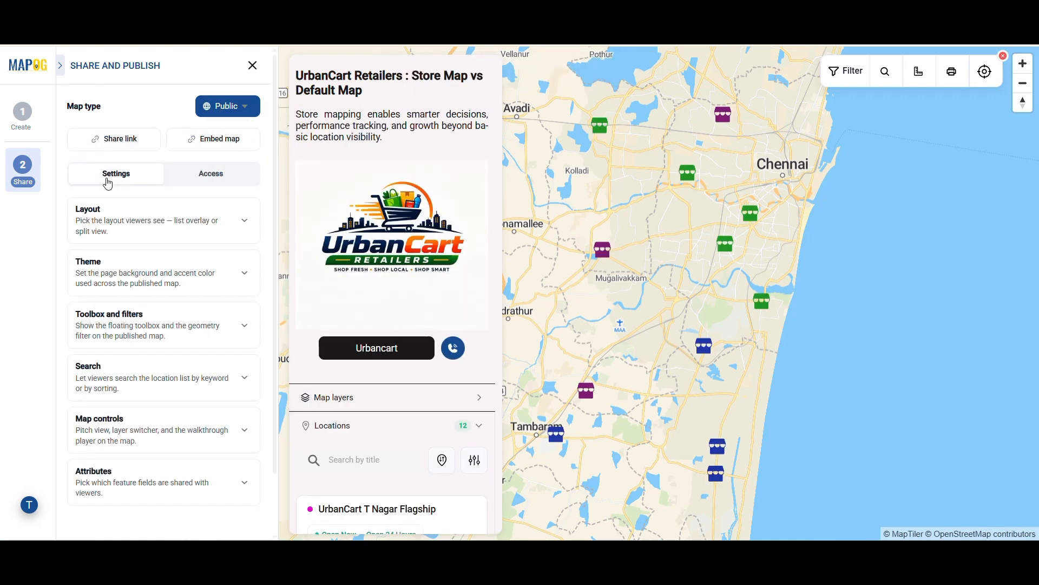
{"action": "left_click", "coordinate": [174, 236]}
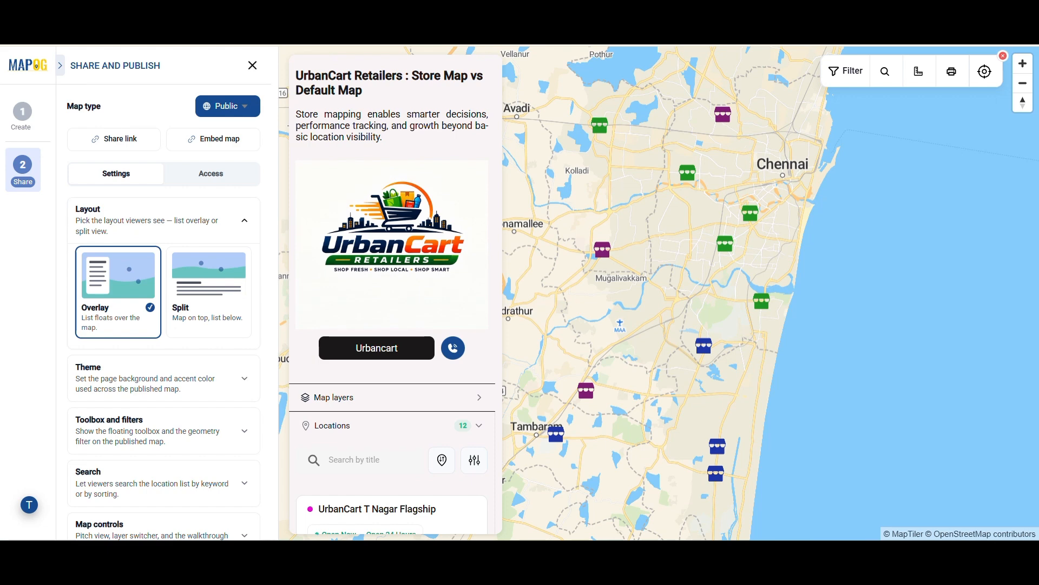
Try the Split layout, then settle back on the Overlay layout
{"action": "left_click", "coordinate": [194, 311]}
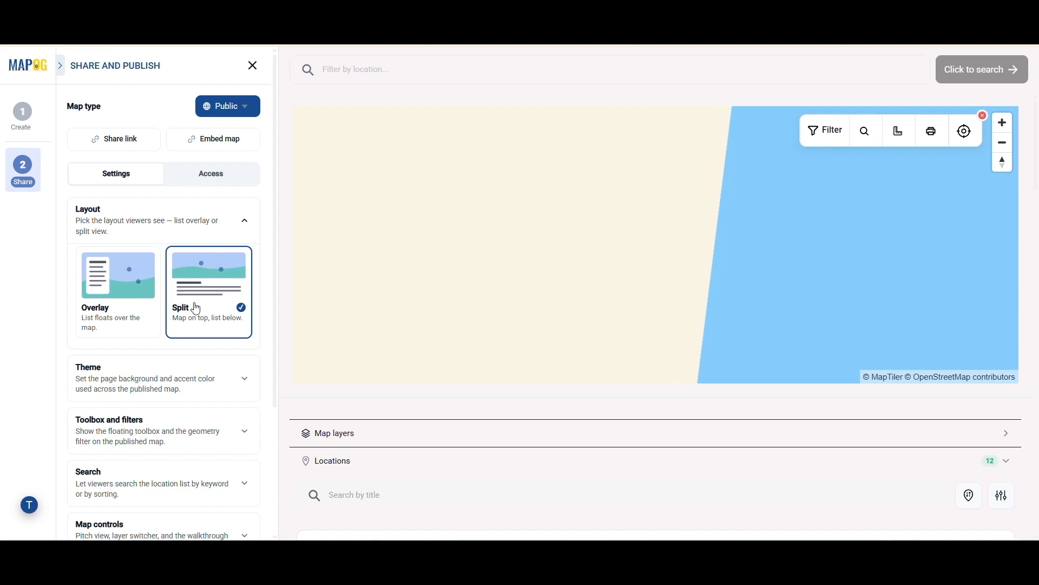
{"action": "left_click", "coordinate": [119, 293]}
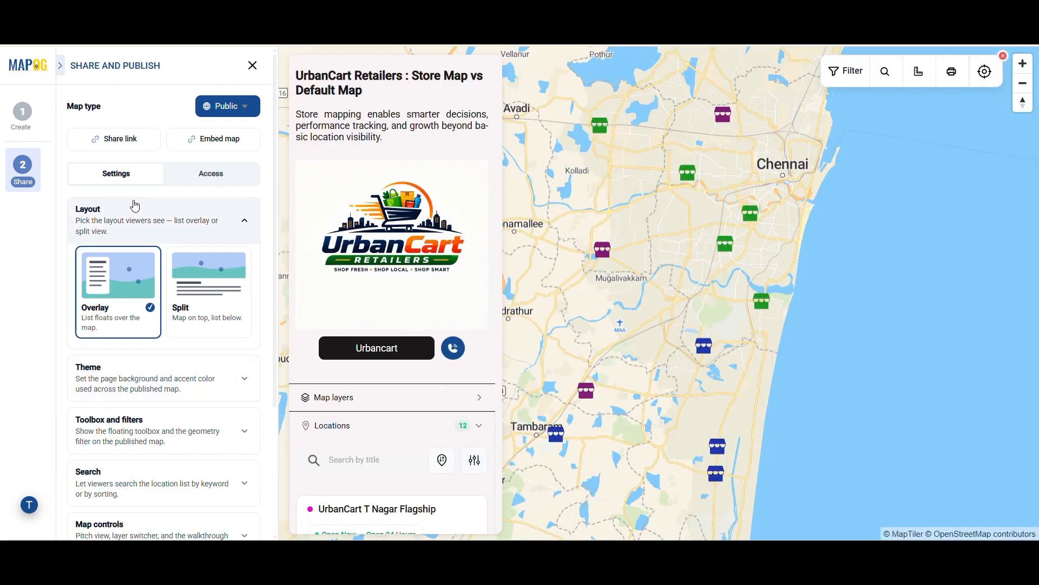
{"action": "left_click", "coordinate": [144, 217]}
Try a red background and purple accent, then reset both theme colours to default
{"action": "left_click", "coordinate": [157, 200]}
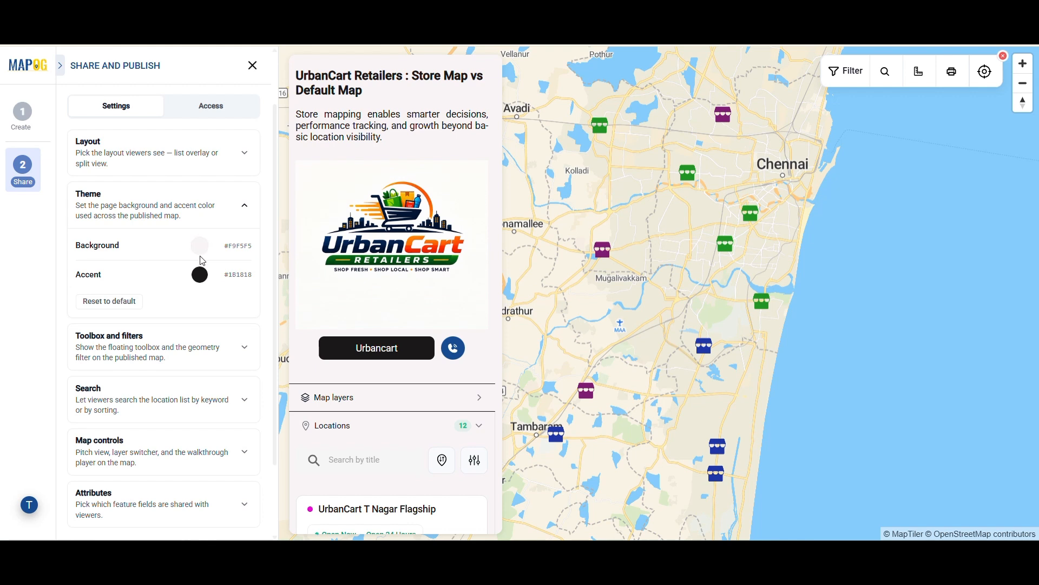
{"action": "left_click", "coordinate": [200, 246]}
{"action": "left_click", "coordinate": [314, 265]}
{"action": "left_click", "coordinate": [178, 260]}
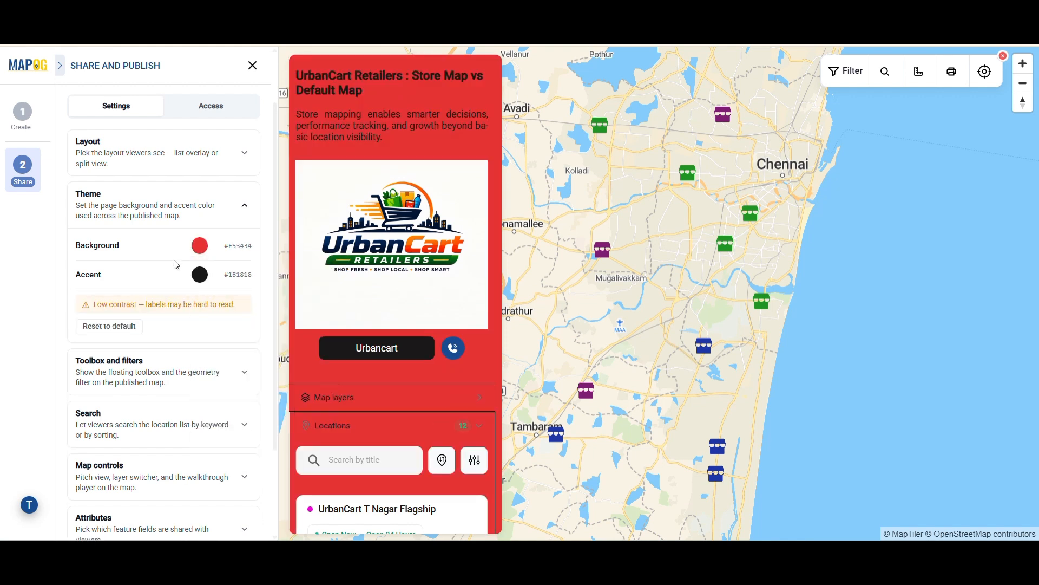
{"action": "left_click", "coordinate": [200, 274]}
{"action": "left_click", "coordinate": [272, 392]}
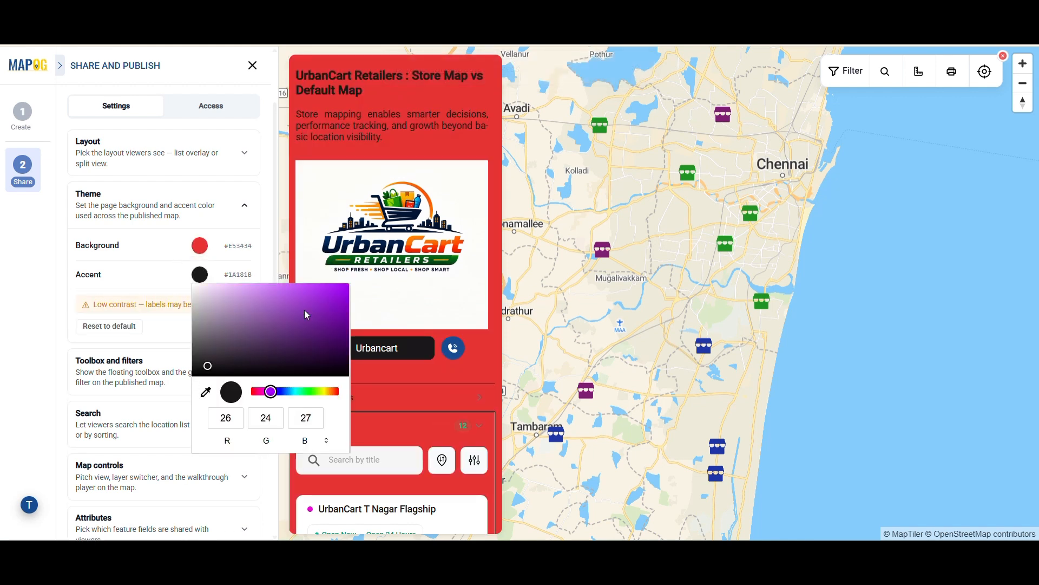
{"action": "left_click", "coordinate": [311, 311]}
{"action": "left_click", "coordinate": [298, 102]}
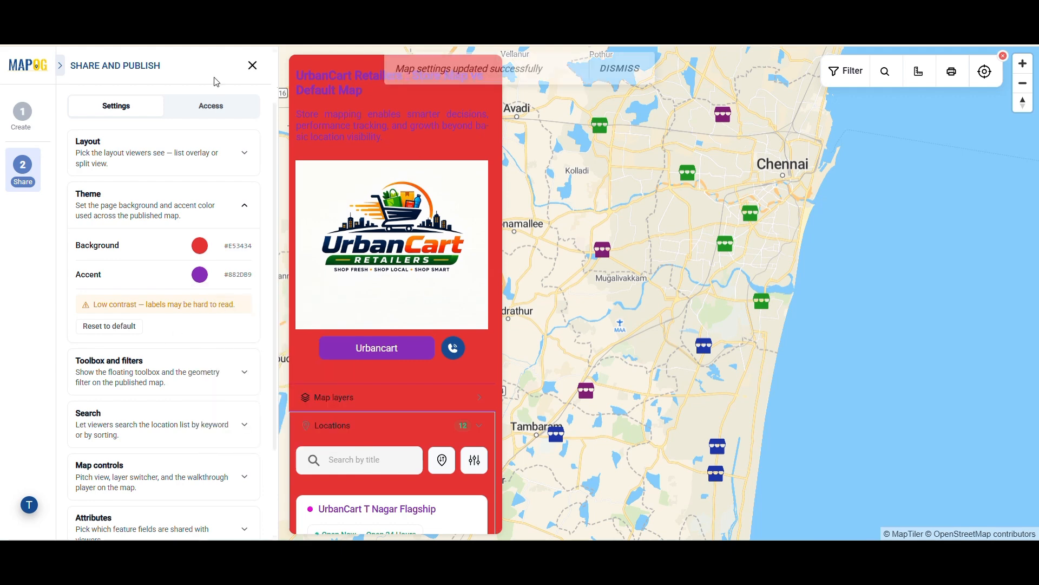
{"action": "left_click", "coordinate": [109, 326]}
{"action": "scroll", "coordinate": [152, 288], "scroll_direction": "down", "scroll_amount": 1}
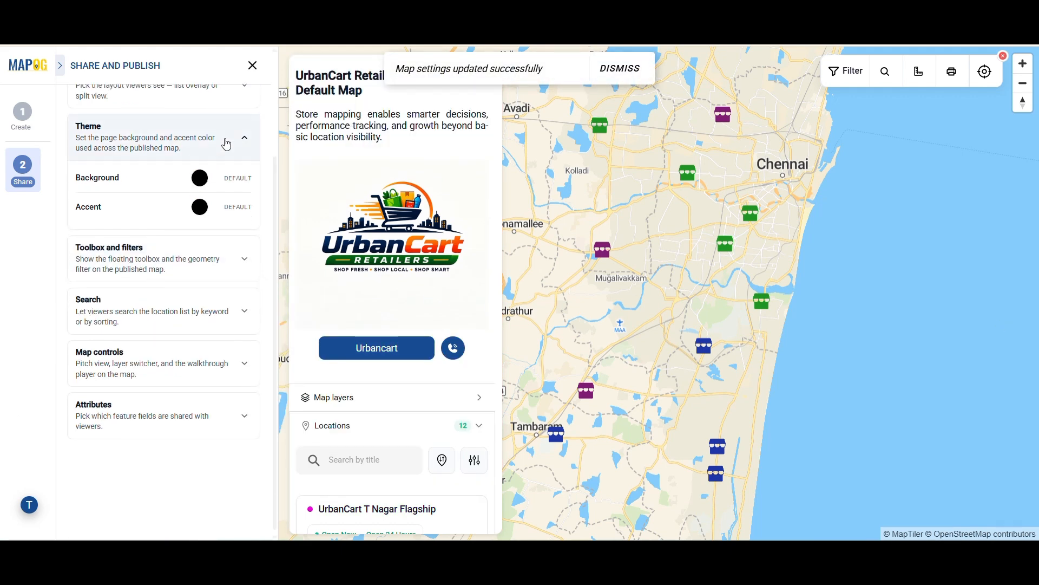
{"action": "left_click", "coordinate": [167, 262]}
Toggle the Toolbox off and on twice, leaving it enabled
{"action": "left_click", "coordinate": [240, 292]}
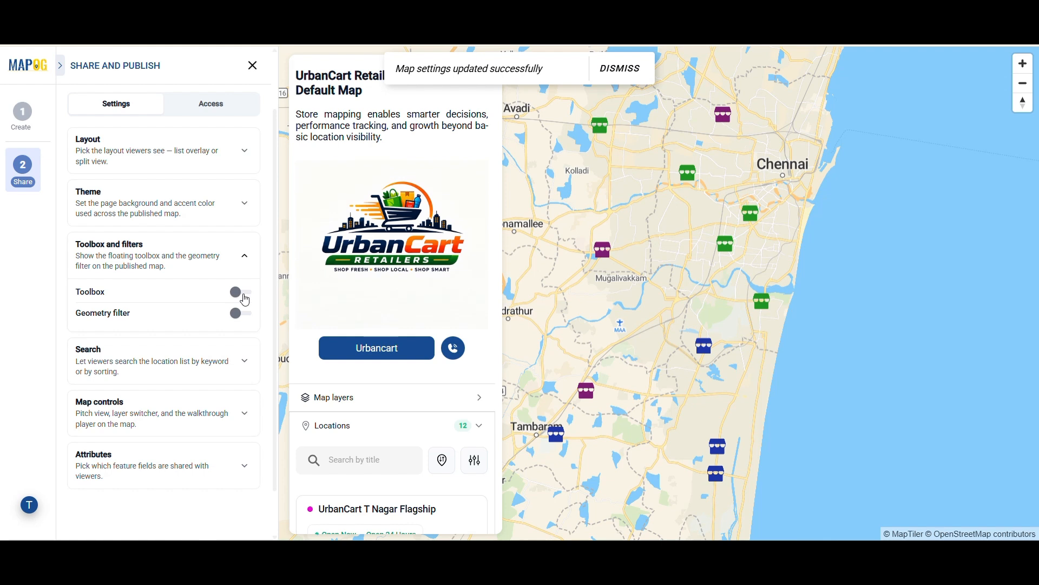
{"action": "left_click", "coordinate": [242, 294]}
{"action": "left_click", "coordinate": [246, 297]}
{"action": "left_click", "coordinate": [246, 292]}
{"action": "left_click", "coordinate": [241, 268]}
Adjust the Search options, ending with search bar, sort and filter panel all enabled
{"action": "left_click", "coordinate": [233, 319]}
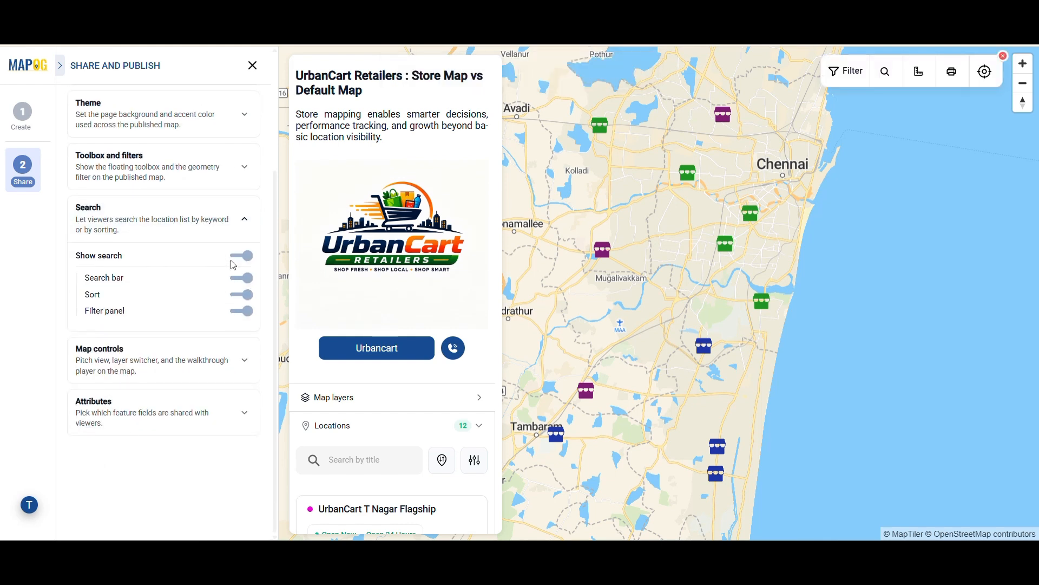
{"action": "left_click", "coordinate": [248, 258]}
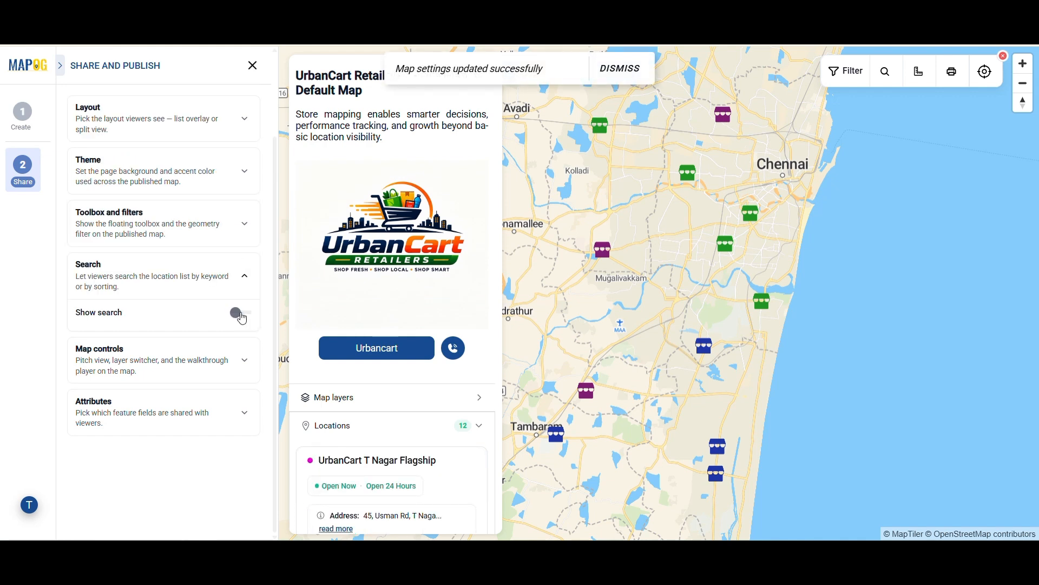
{"action": "left_click", "coordinate": [241, 313]}
{"action": "left_click", "coordinate": [238, 277]}
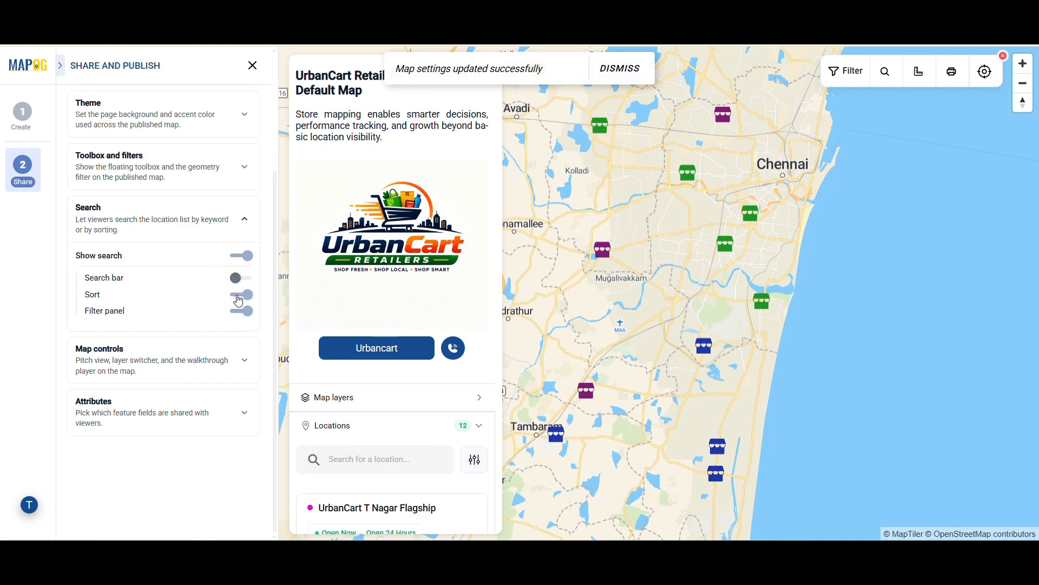
{"action": "left_click", "coordinate": [240, 297]}
{"action": "left_click", "coordinate": [233, 312]}
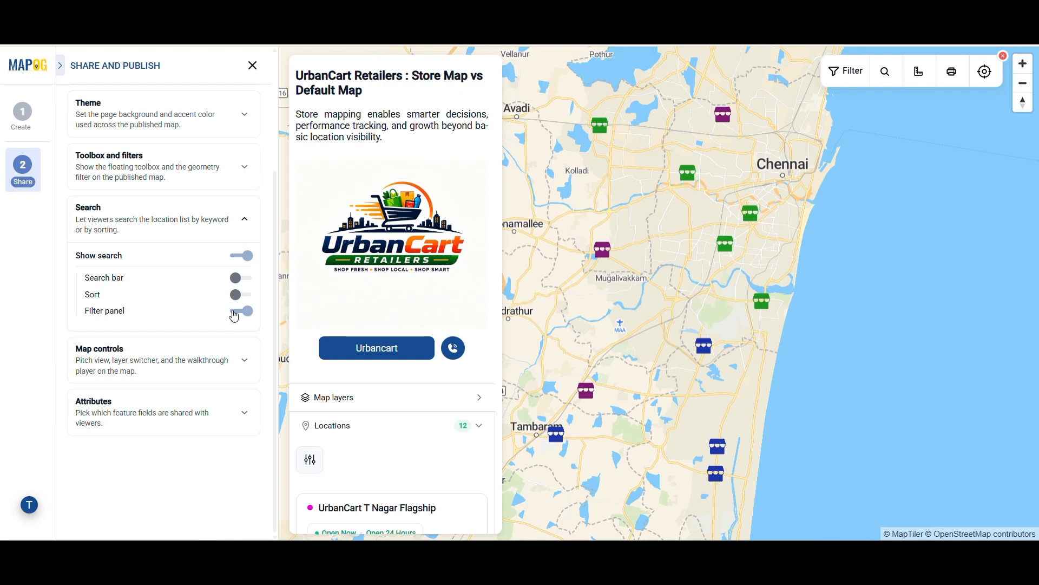
{"action": "left_click", "coordinate": [238, 313]}
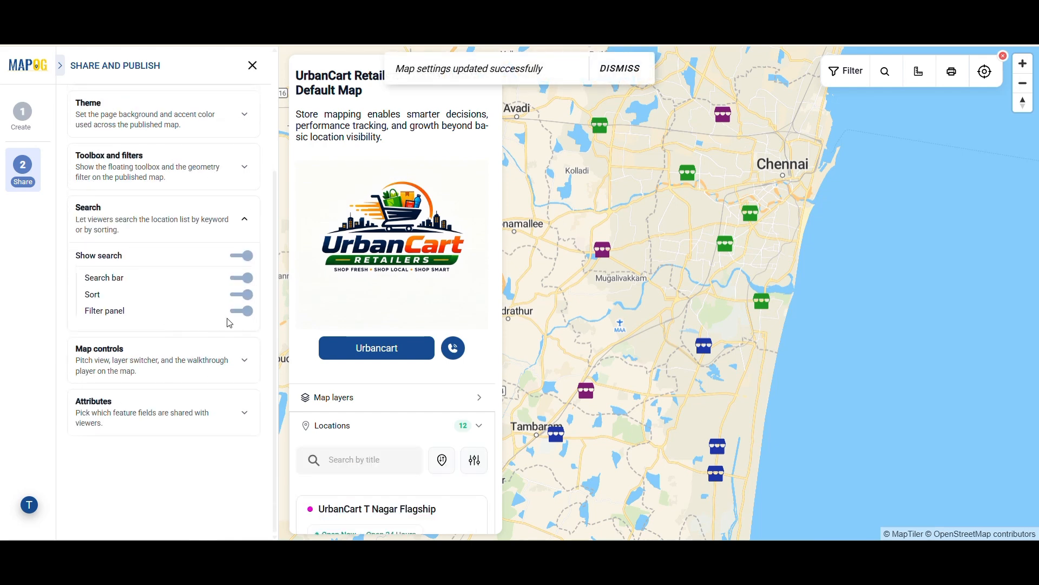
In Map controls, keep Pitch view on and switch on the Walkthrough tour
{"action": "left_click", "coordinate": [200, 360]}
{"action": "left_click", "coordinate": [238, 329]}
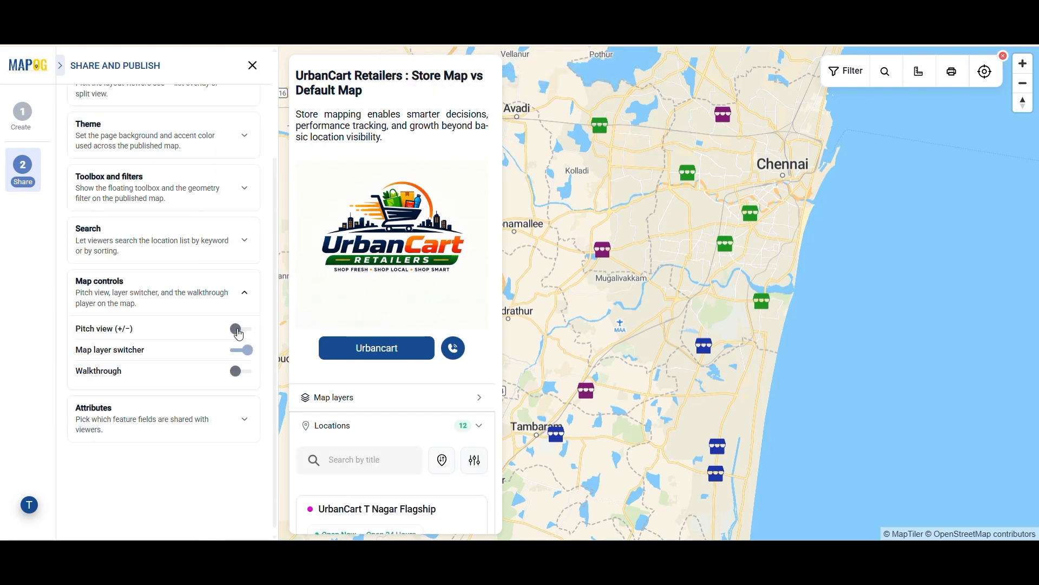
{"action": "left_click", "coordinate": [241, 331]}
{"action": "left_click", "coordinate": [244, 372]}
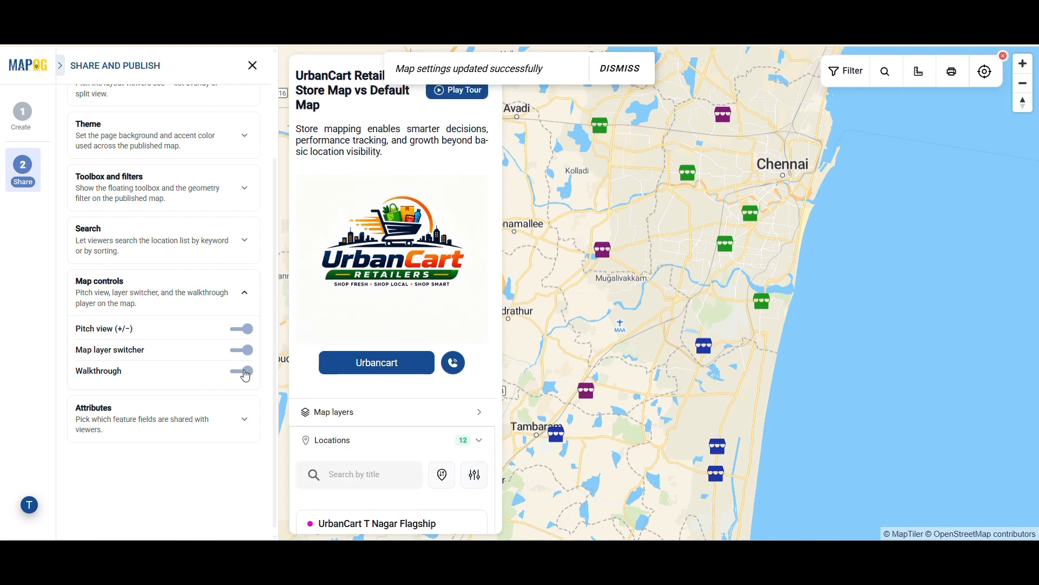
{"action": "scroll", "coordinate": [265, 379], "scroll_direction": "down", "scroll_amount": 1}
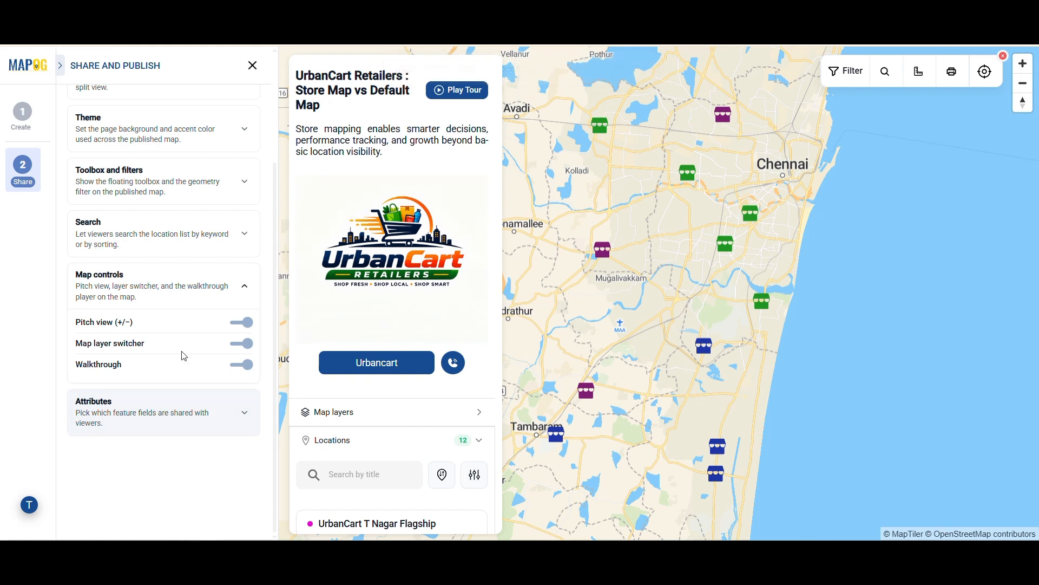
In the Urbancart Retail store attributes, share website instead of Store Type
{"action": "left_click", "coordinate": [176, 274]}
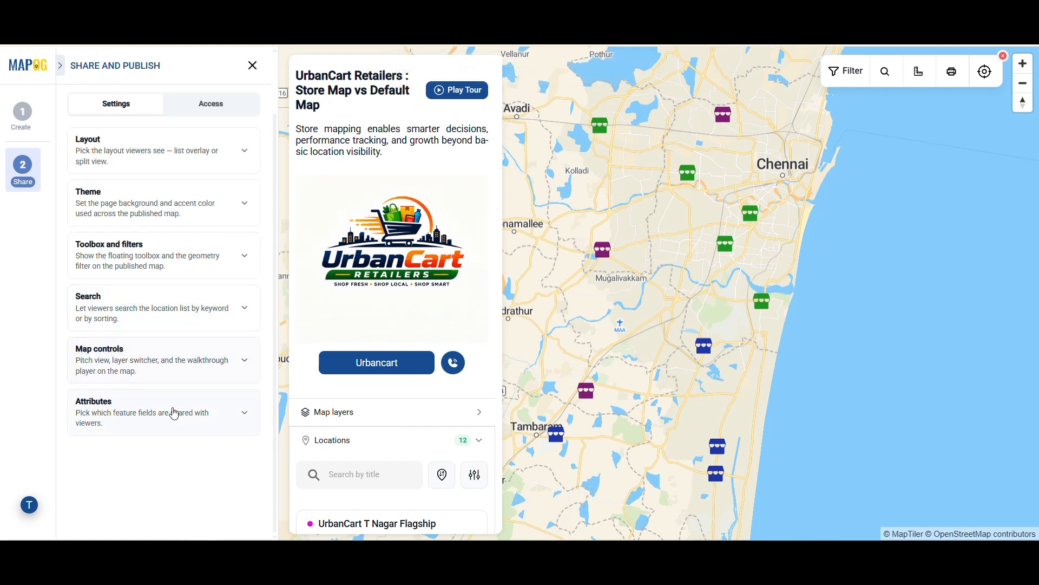
{"action": "left_click", "coordinate": [180, 398]}
{"action": "scroll", "coordinate": [180, 399], "scroll_direction": "down", "scroll_amount": 1}
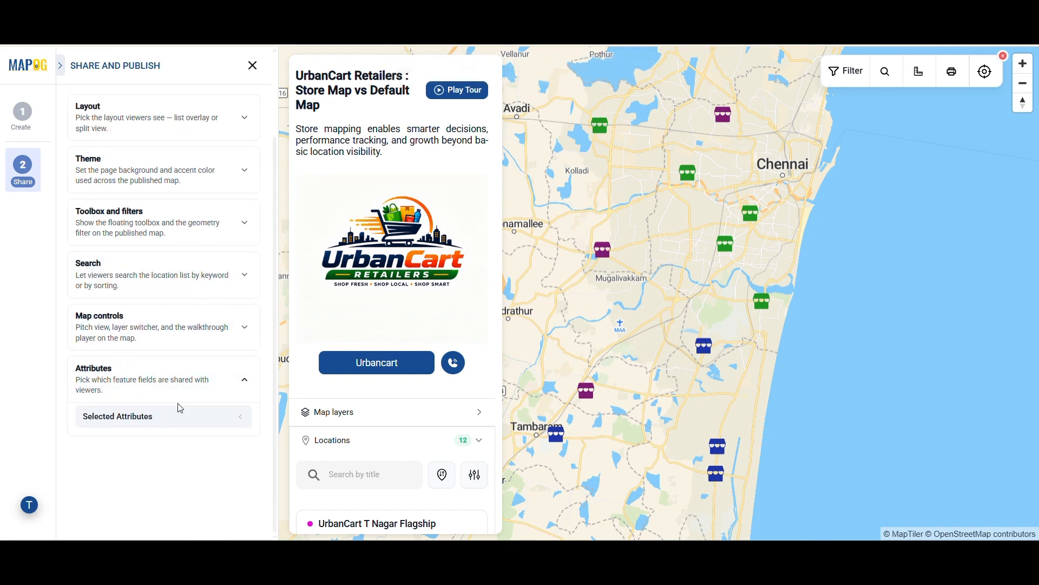
{"action": "left_click", "coordinate": [152, 416]}
{"action": "left_click", "coordinate": [156, 450]}
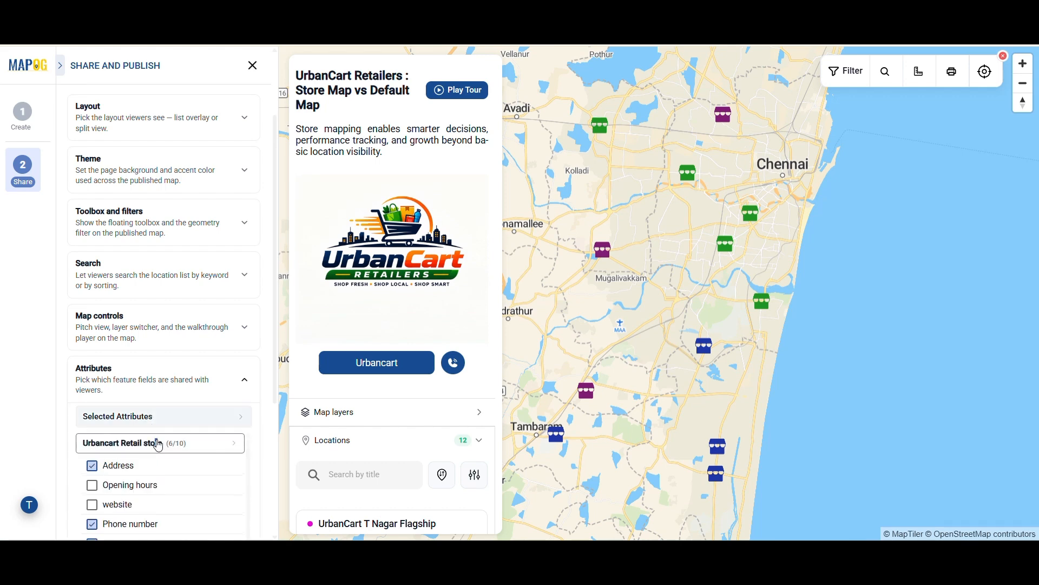
{"action": "scroll", "coordinate": [143, 499], "scroll_direction": "down", "scroll_amount": 4}
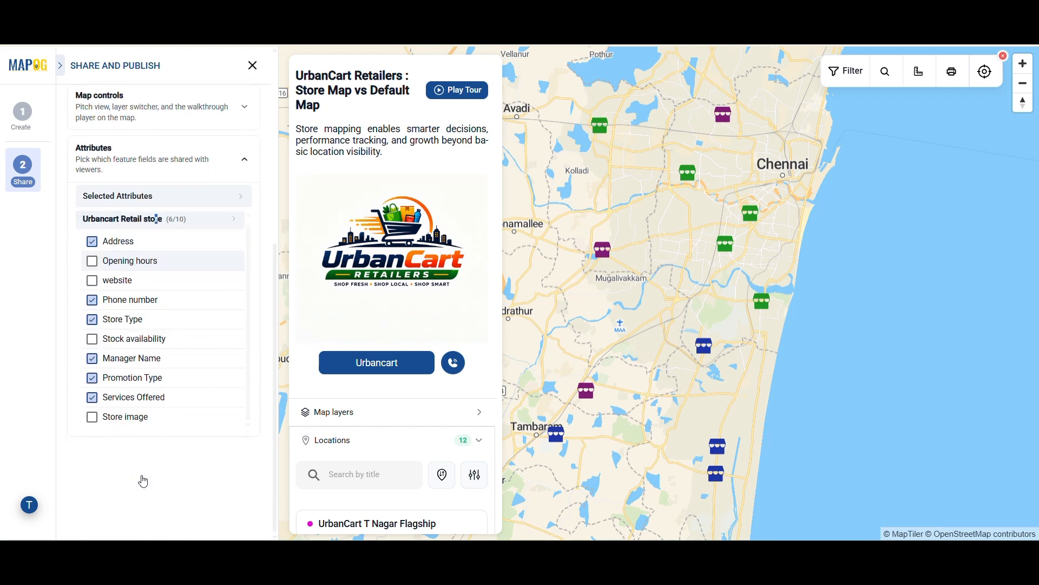
{"action": "left_click", "coordinate": [115, 282]}
{"action": "left_click", "coordinate": [93, 320]}
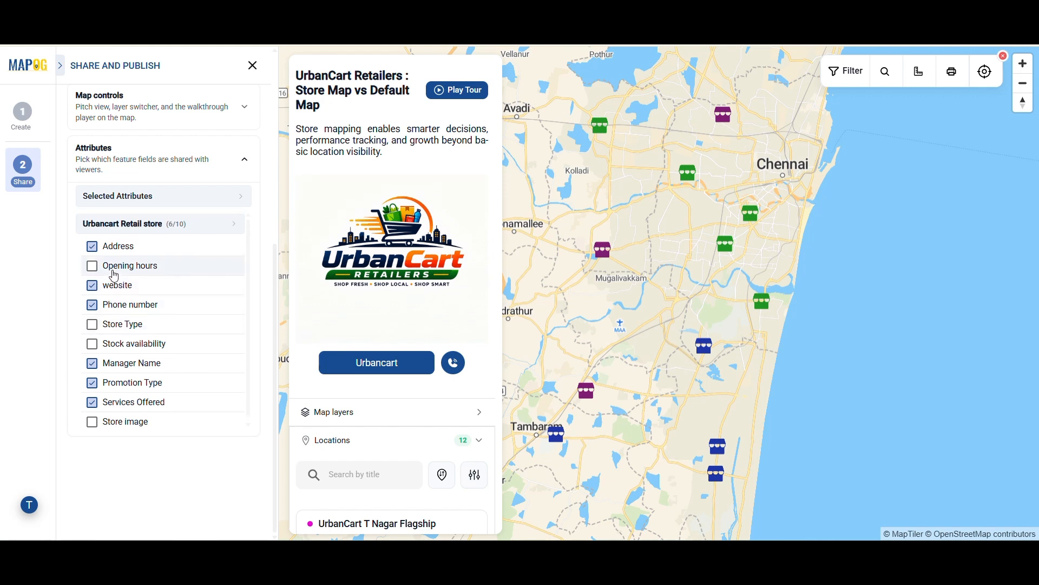
{"action": "left_click", "coordinate": [169, 166]}
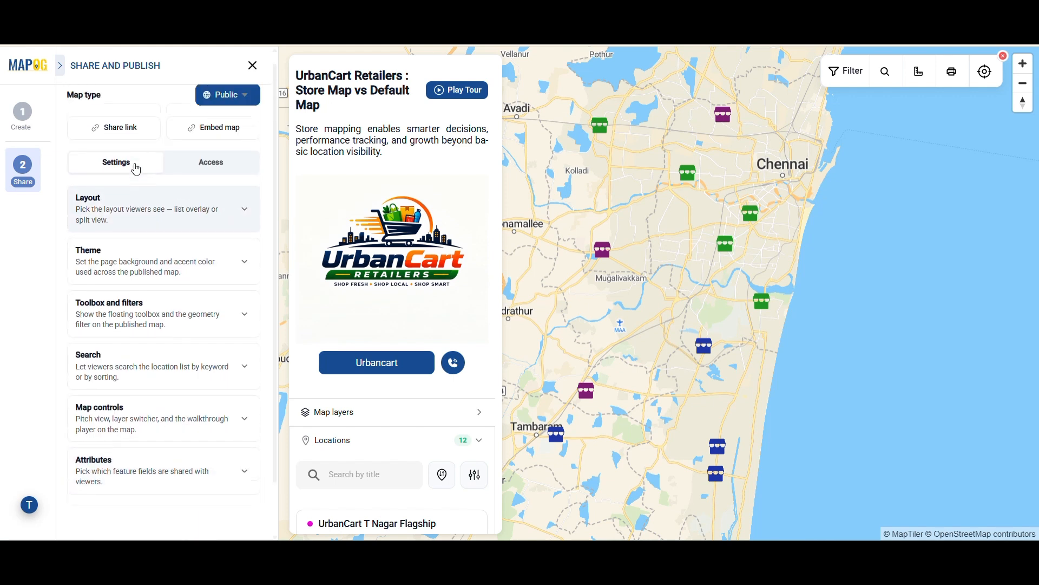
Copy the share link and the iframe embed code, then close the embed dialog
{"action": "left_click", "coordinate": [132, 145]}
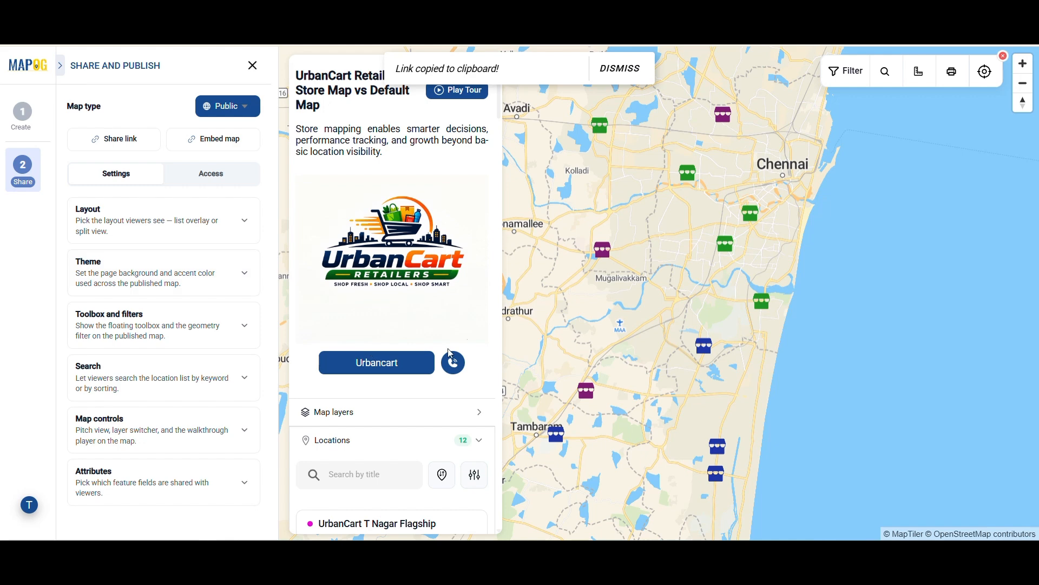
{"action": "left_click", "coordinate": [250, 140]}
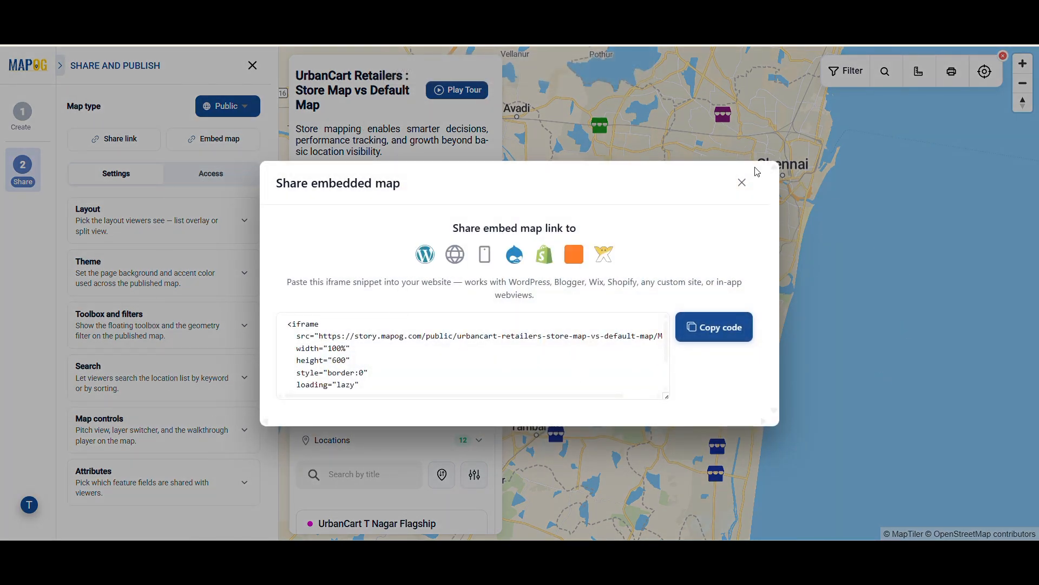
{"action": "left_click", "coordinate": [725, 331]}
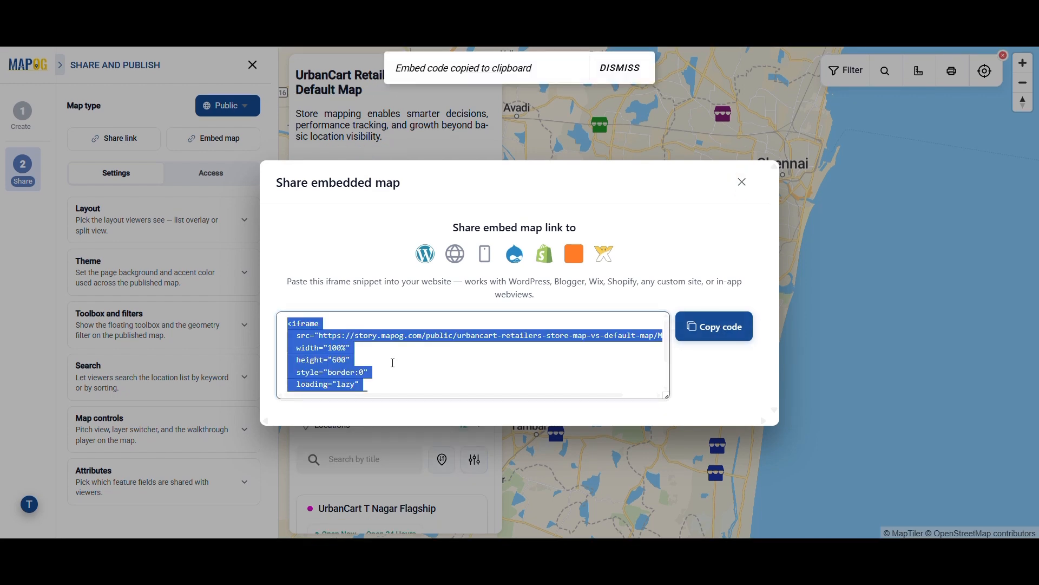
{"action": "scroll", "coordinate": [394, 362], "scroll_direction": "down", "scroll_amount": 2}
{"action": "scroll", "coordinate": [404, 362], "scroll_direction": "up", "scroll_amount": 2}
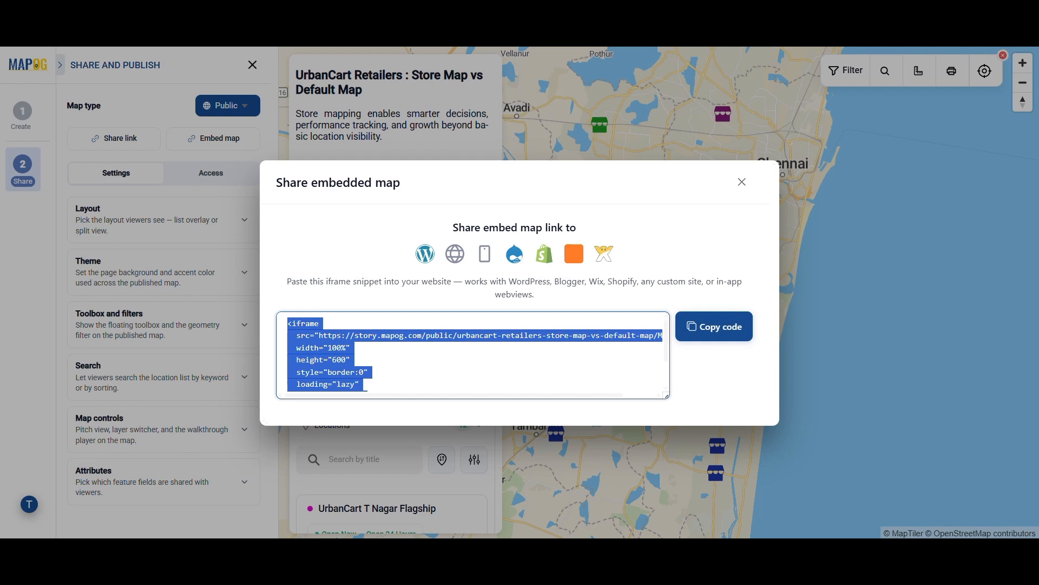
{"action": "left_click", "coordinate": [742, 184]}
{"action": "left_click", "coordinate": [742, 187]}
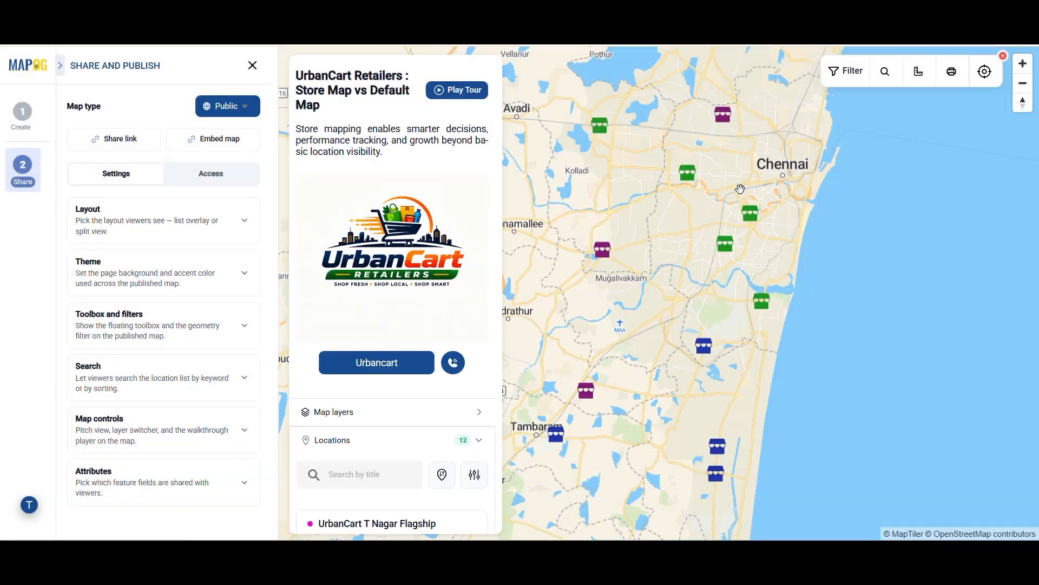